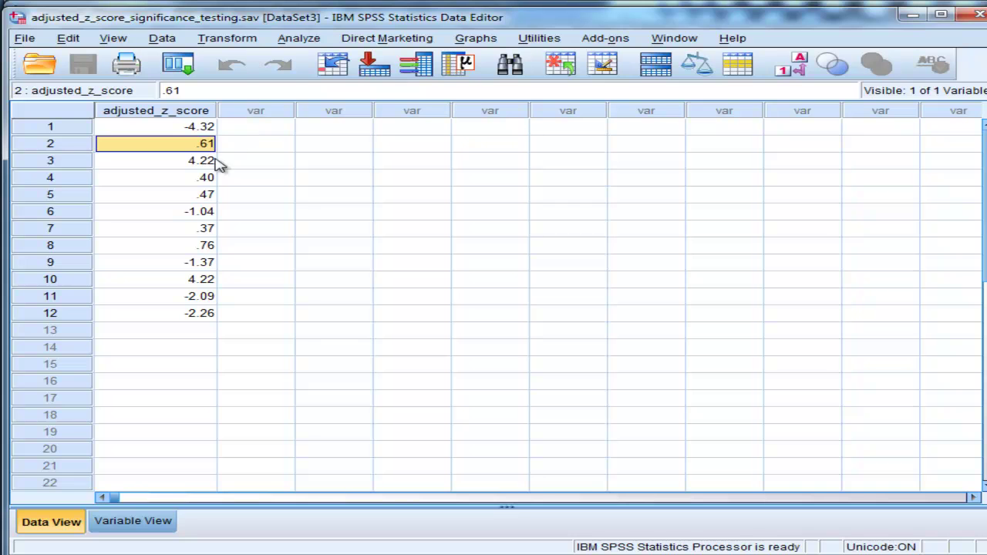
Review the adjusted_z_score values, then bring up the major by ses crosstabulation output
left_click(213, 160)
key("Down")
key("Down")
key("Down")
key("Down")
key("Down")
key("Down")
key("Down")
key("Down")
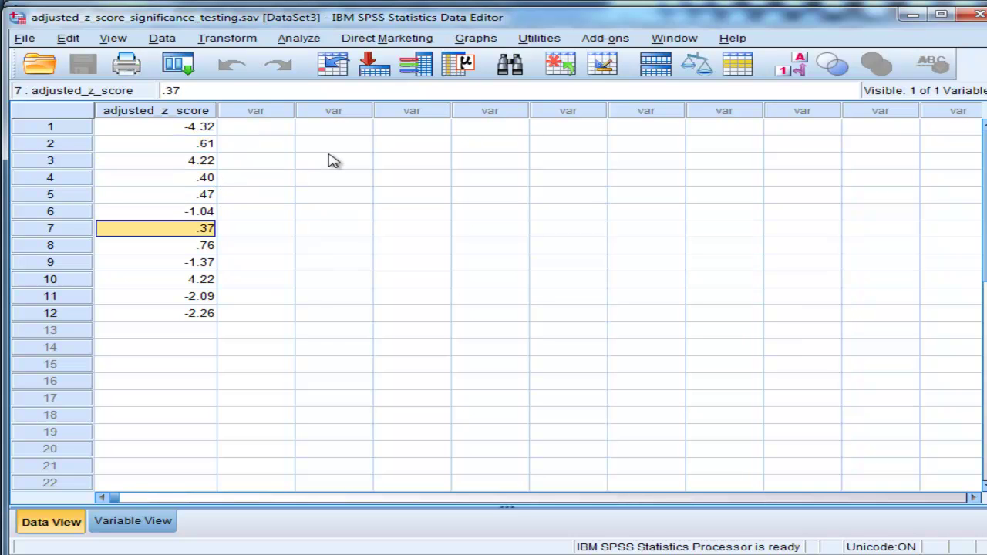
key("Up")
key("Up")
key("Up")
key("Up")
key("Up")
key("Up")
key("Up")
key("Up")
key("Up")
key("Up")
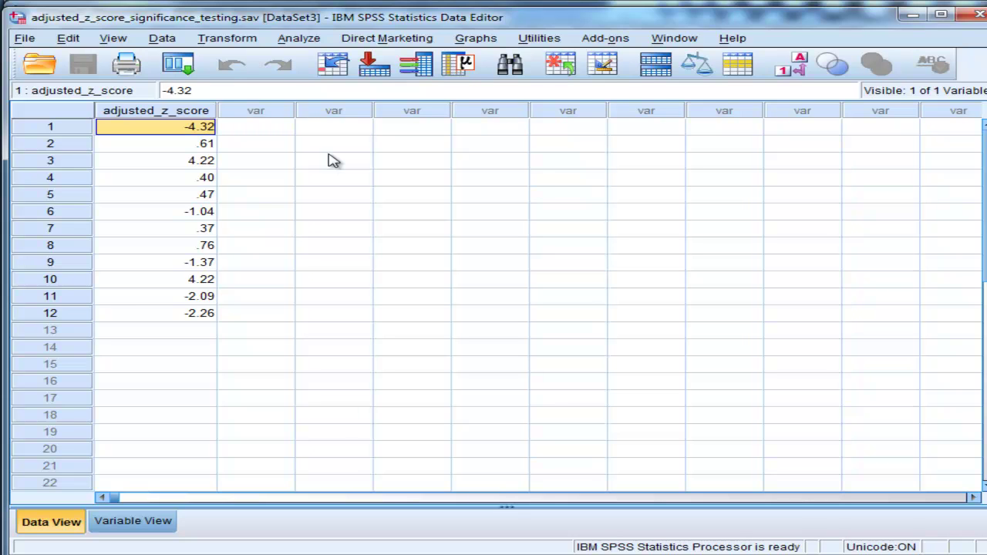
left_click(912, 14)
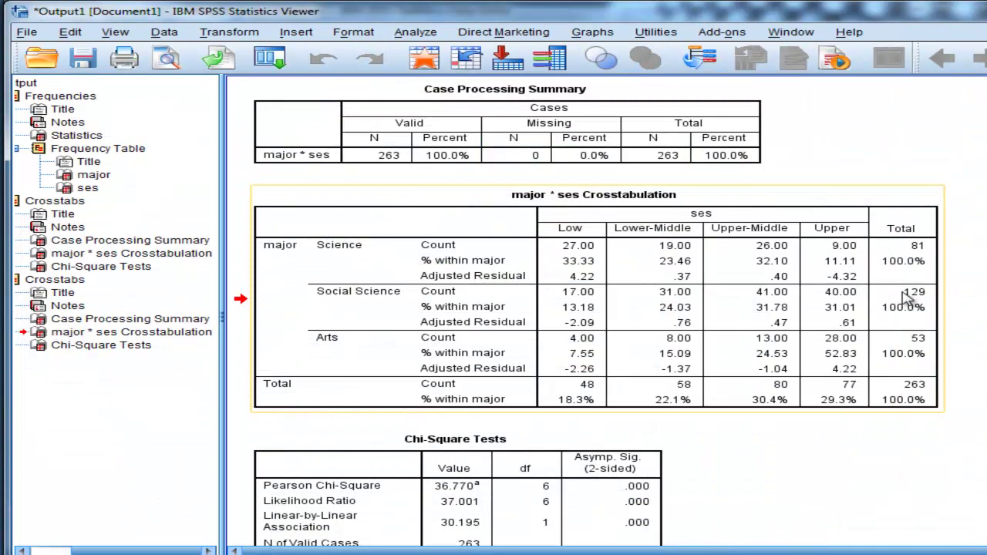
Compute 0.05 ÷ 12 = 0.0041666666666667 in Calculator and return to the crosstab
left_click(703, 442)
key("super")
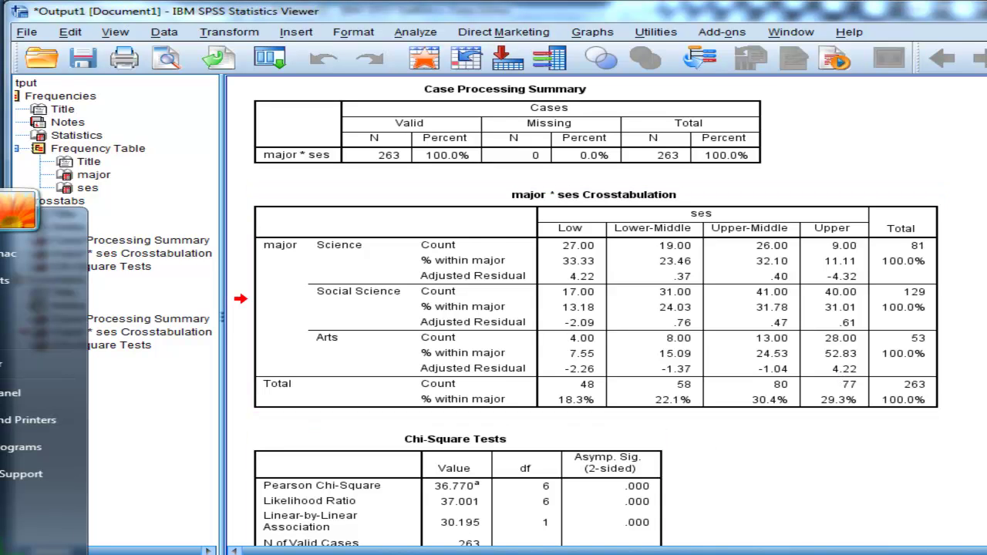
left_click_drag(794, 65, 120, 68)
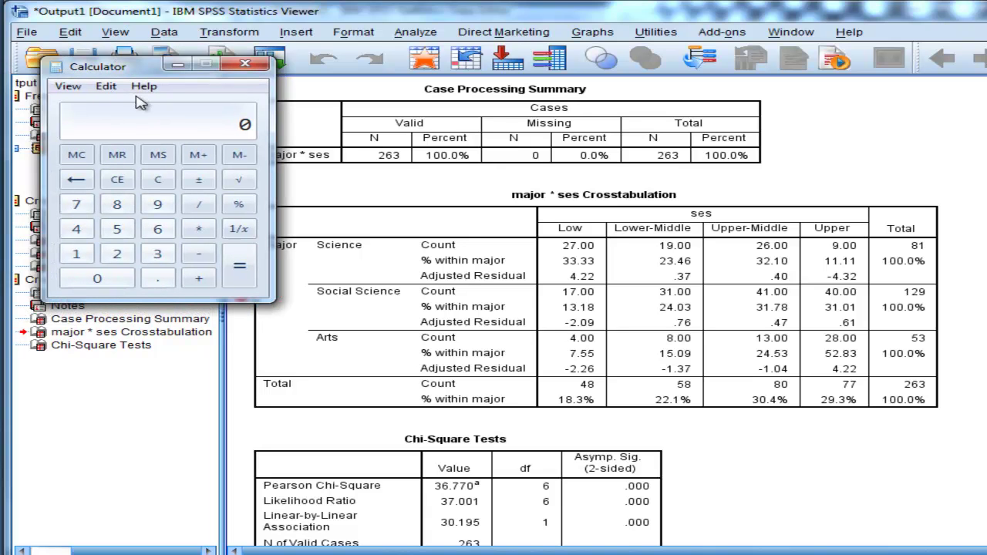
type(".05")
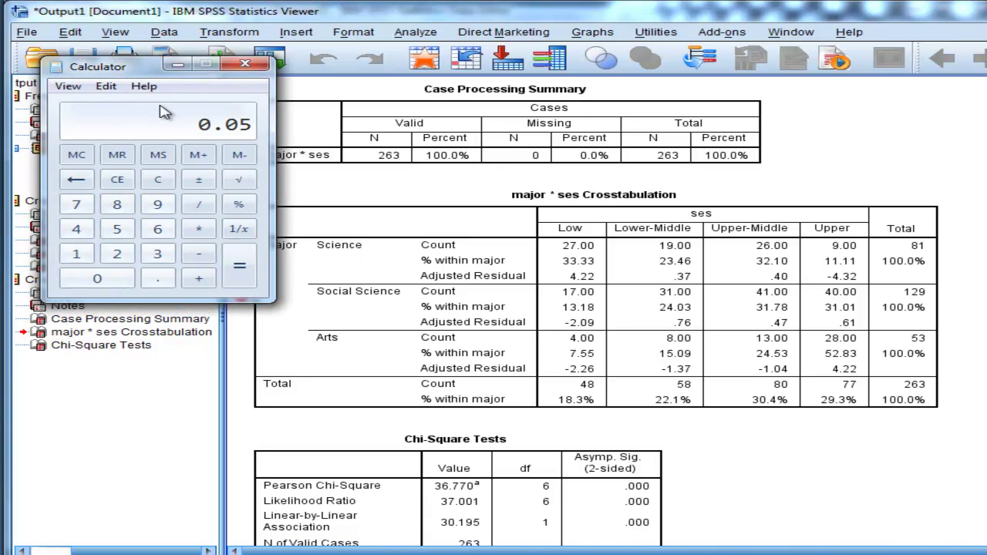
type("12")
key("Return")
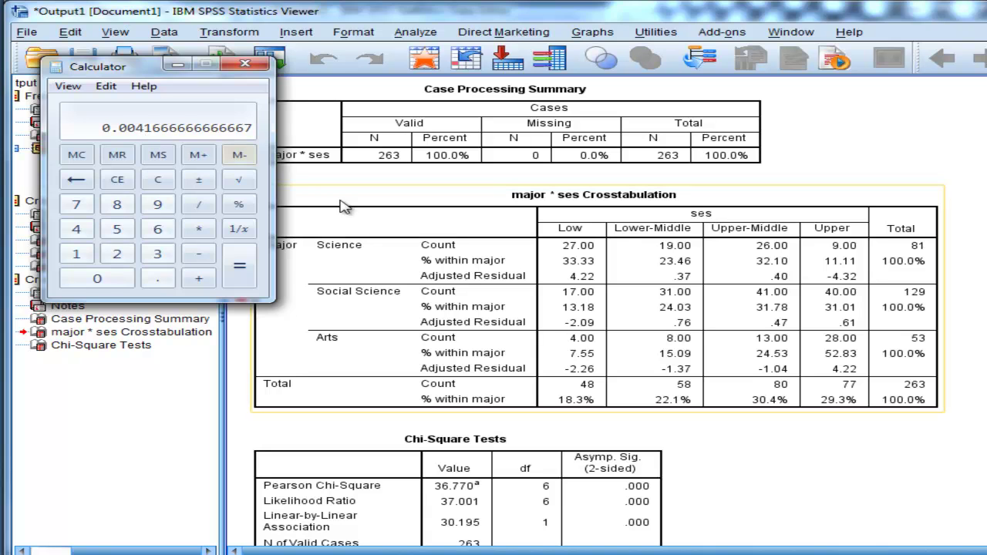
left_click(794, 287)
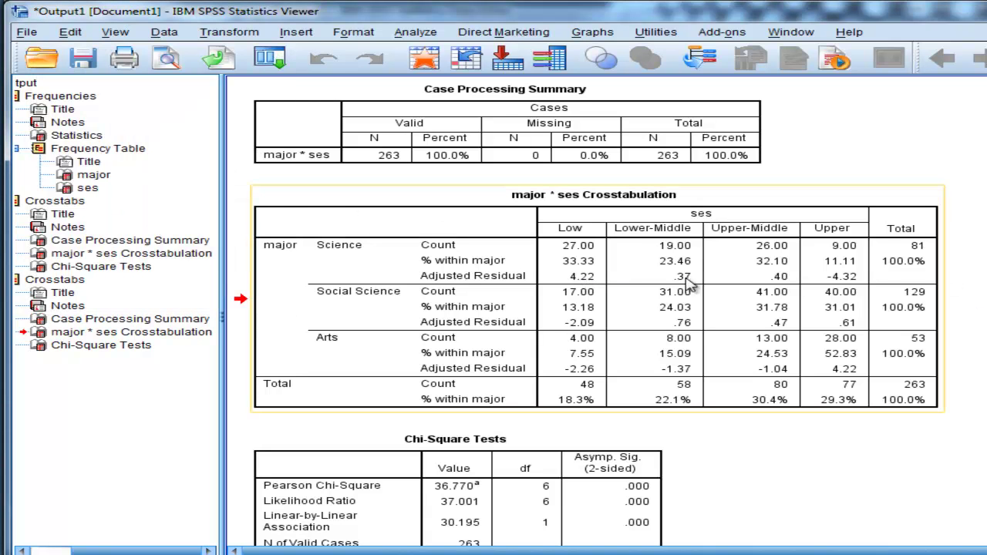
Return to the adjusted_z_score_significance_testing.sav Data Editor with its twelve z-scores
left_click(518, 428)
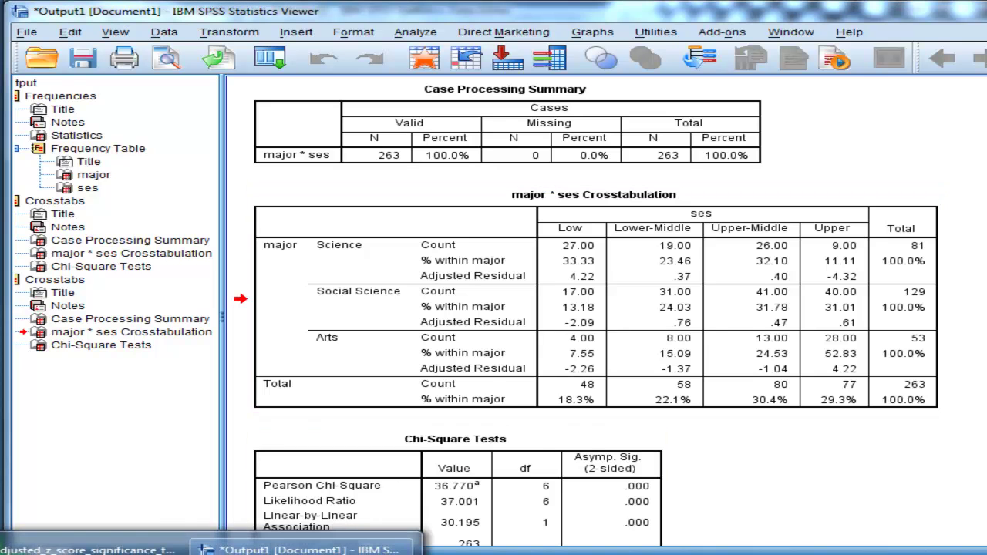
left_click(69, 542)
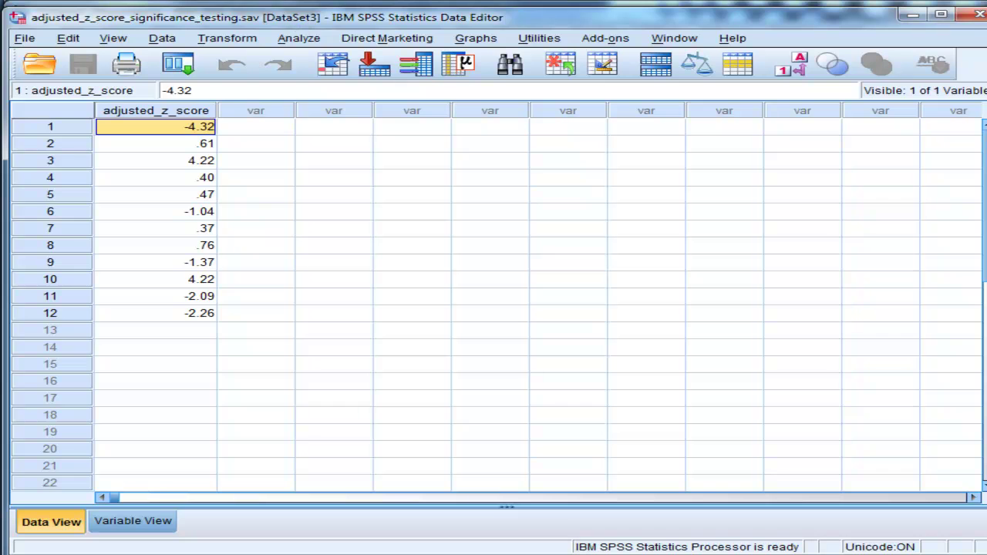
left_click(249, 40)
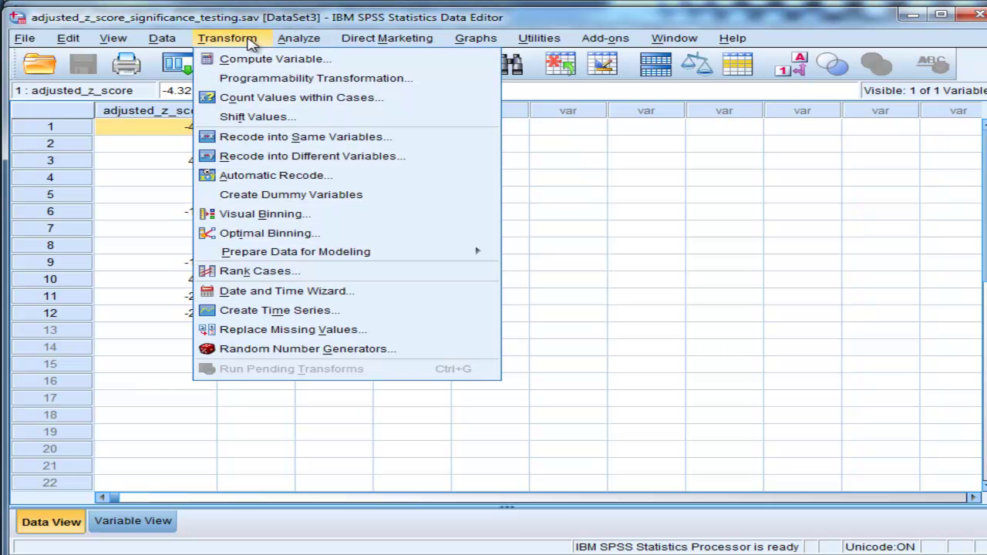
Compute chi_square as adjusted_z_score * adjusted_z_score for all 12 rows
left_click(247, 60)
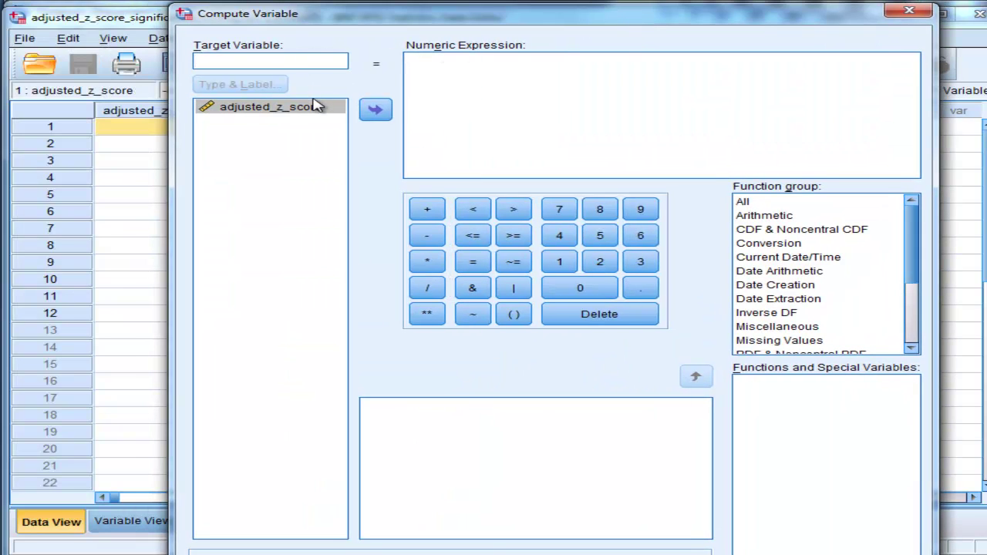
type("chi_square")
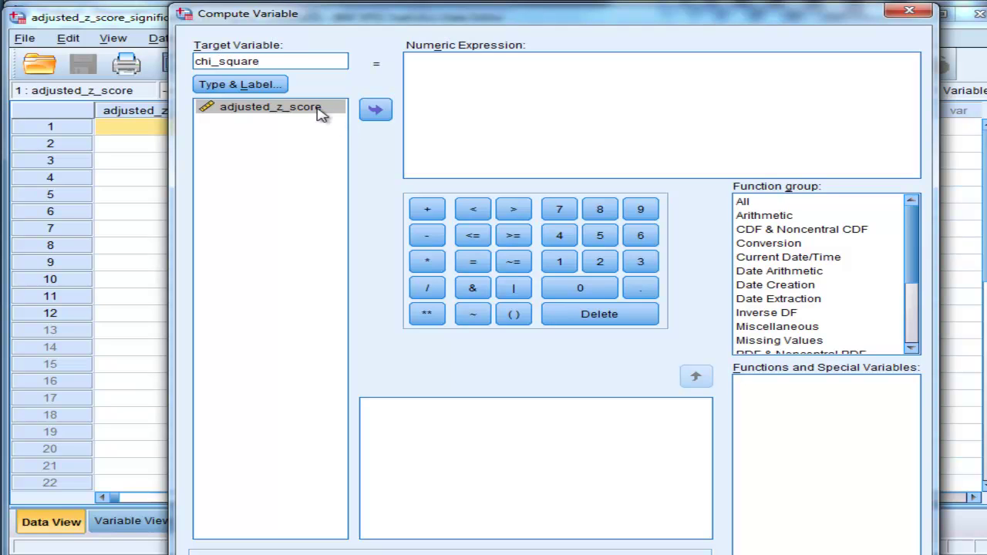
double_click(324, 113)
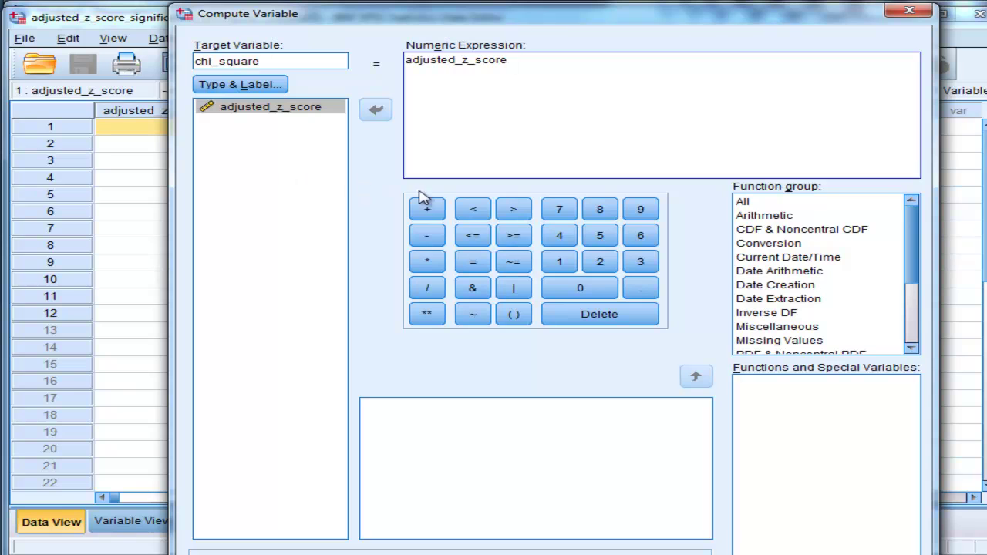
left_click(432, 265)
double_click(317, 108)
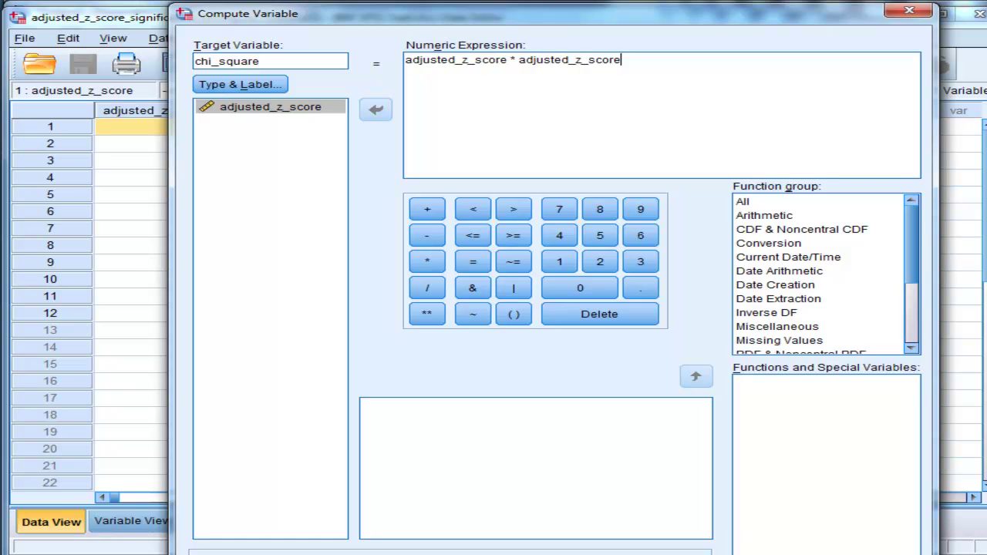
key("Return")
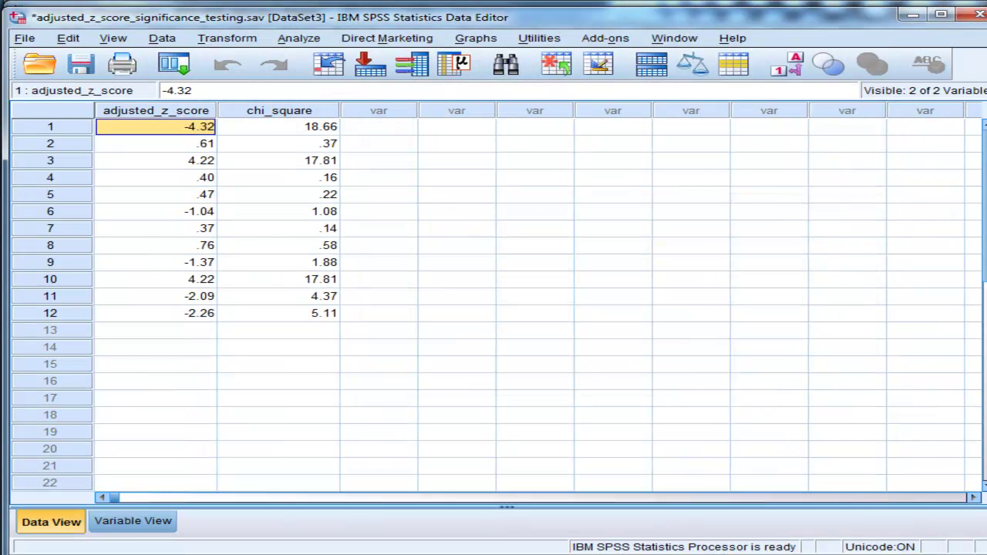
Compare chi_square values such as 18.6624 against the adjusted z-scores they square
left_click(311, 128)
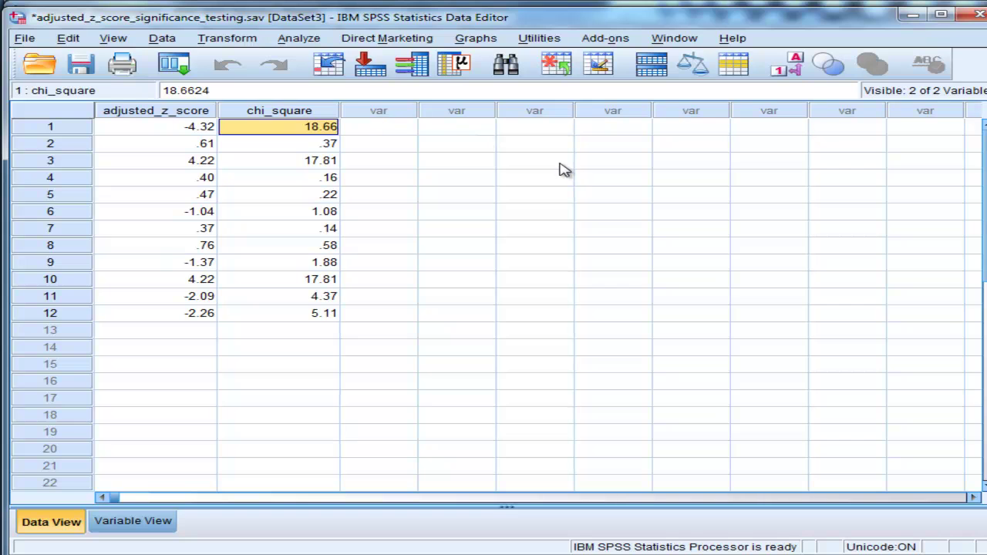
left_click(289, 158)
left_click(289, 129)
left_click(184, 132)
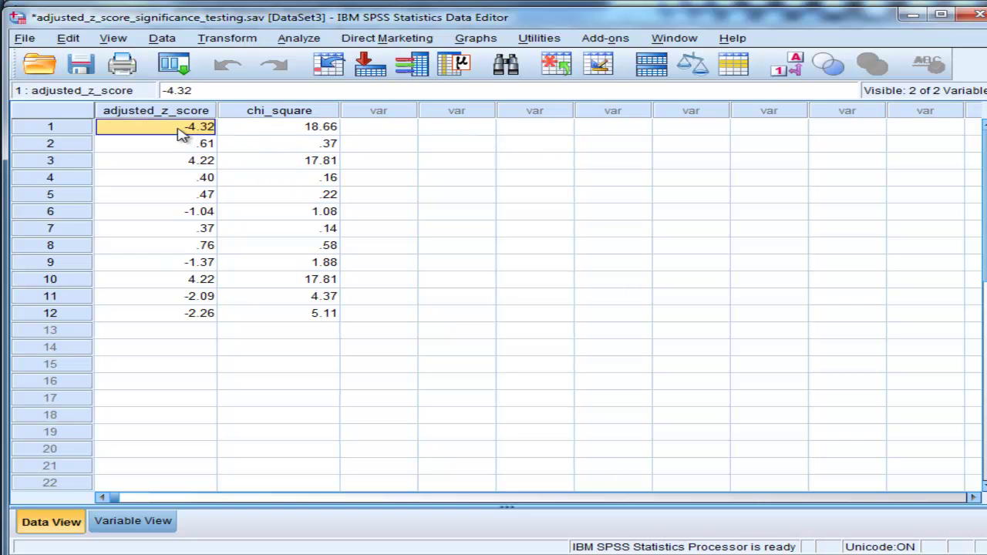
left_click(249, 131)
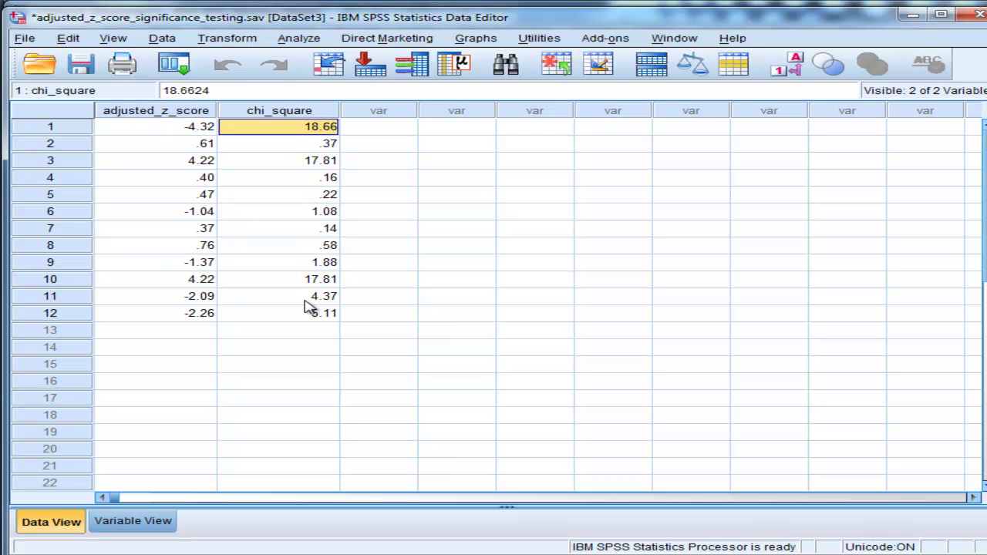
left_click(161, 123)
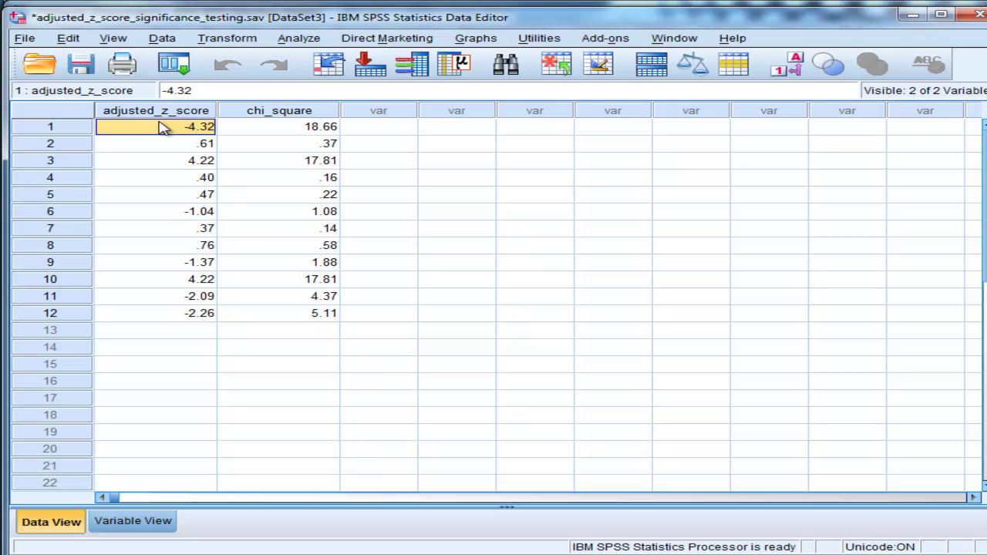
left_click(224, 39)
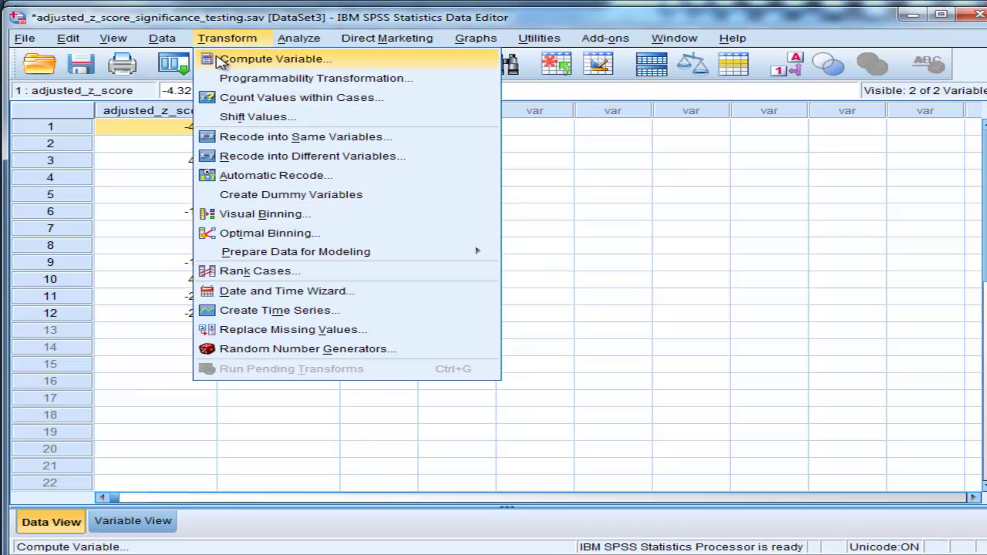
Clear the old squaring expression and rename the target variable to p_value
left_click(221, 60)
left_click_drag(661, 61, 363, 31)
key("Delete")
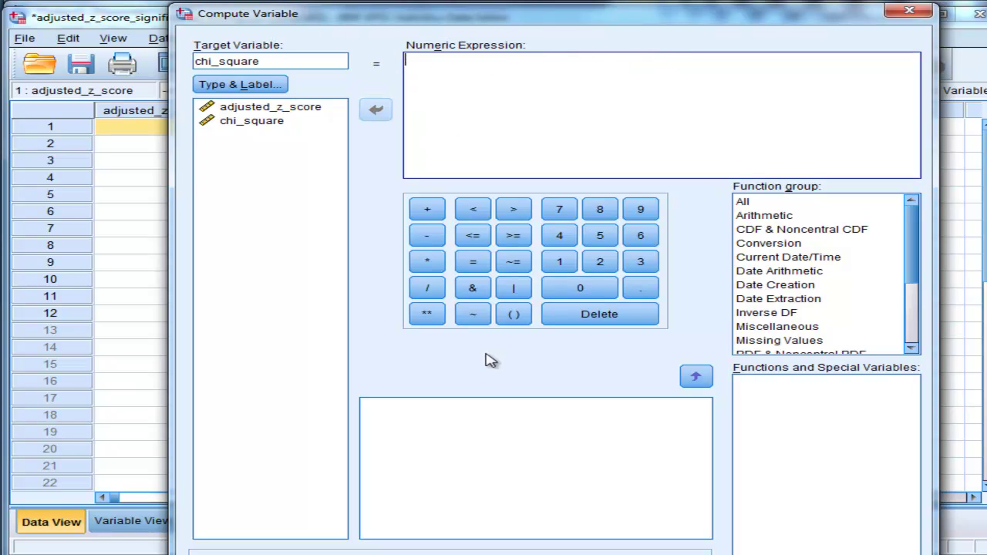
left_click_drag(422, 6, 434, 60)
left_click(257, 103)
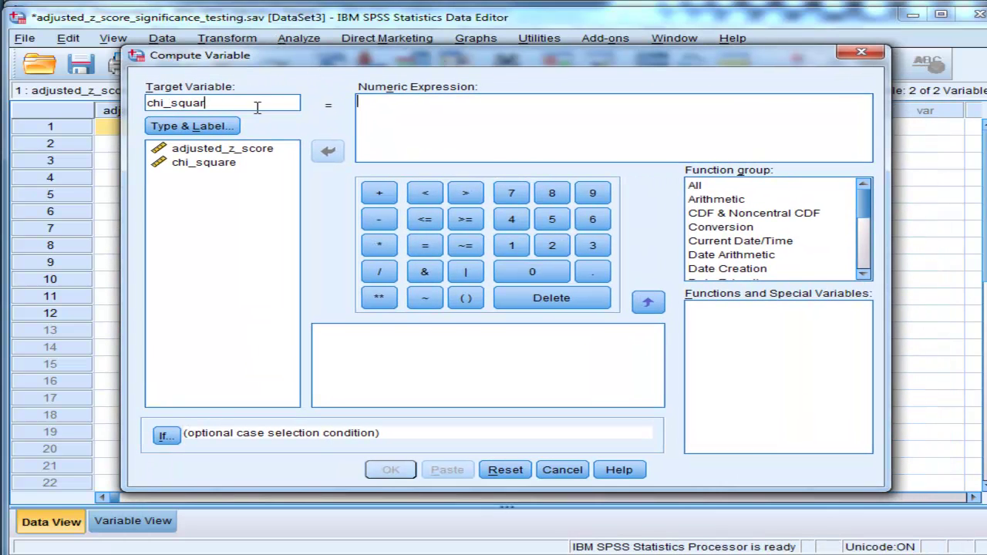
key("BackSpace")
key("BackSpace")
key("BackSpace")
key("BackSpace")
key("BackSpace")
key("BackSpace")
key("BackSpace")
key("BackSpace")
key("BackSpace")
type("p")
List the Significance function group in the Compute Variable dialog
left_click_drag(870, 205, 869, 243)
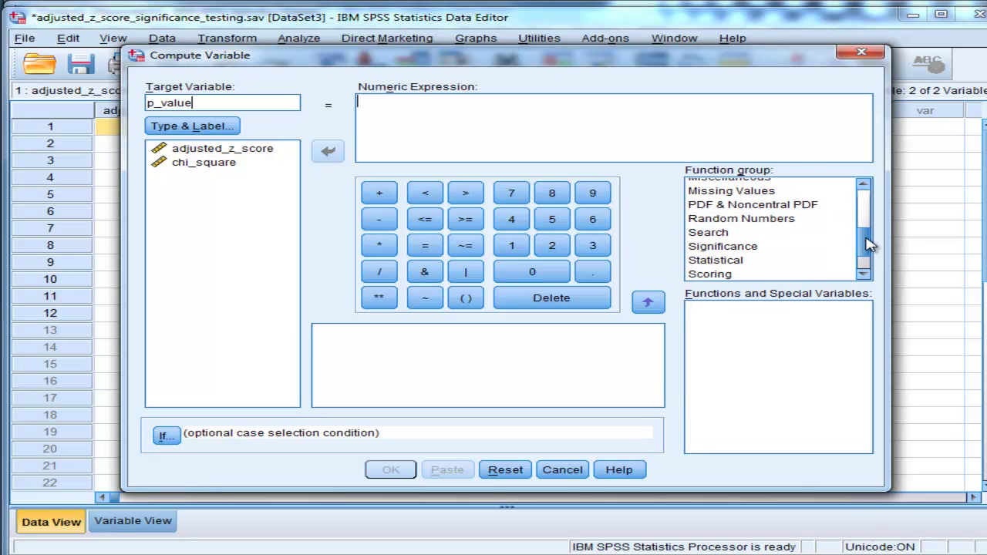
left_click(749, 262)
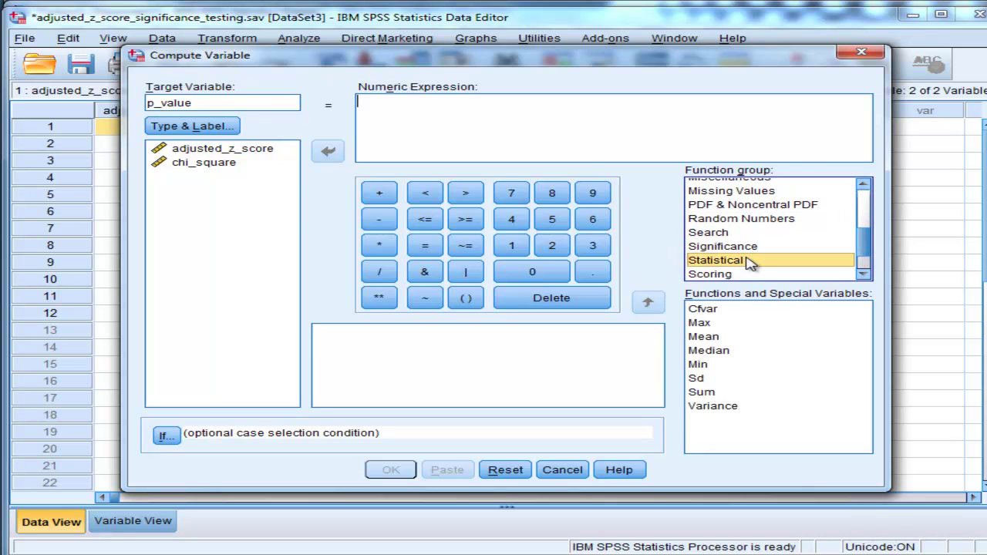
scroll(874, 264, "down", 1)
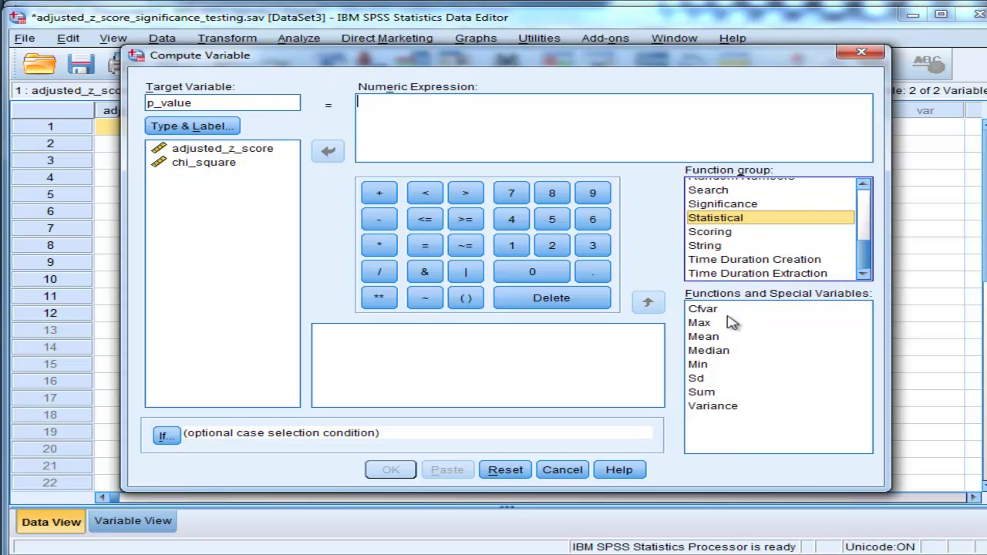
left_click_drag(866, 252, 866, 245)
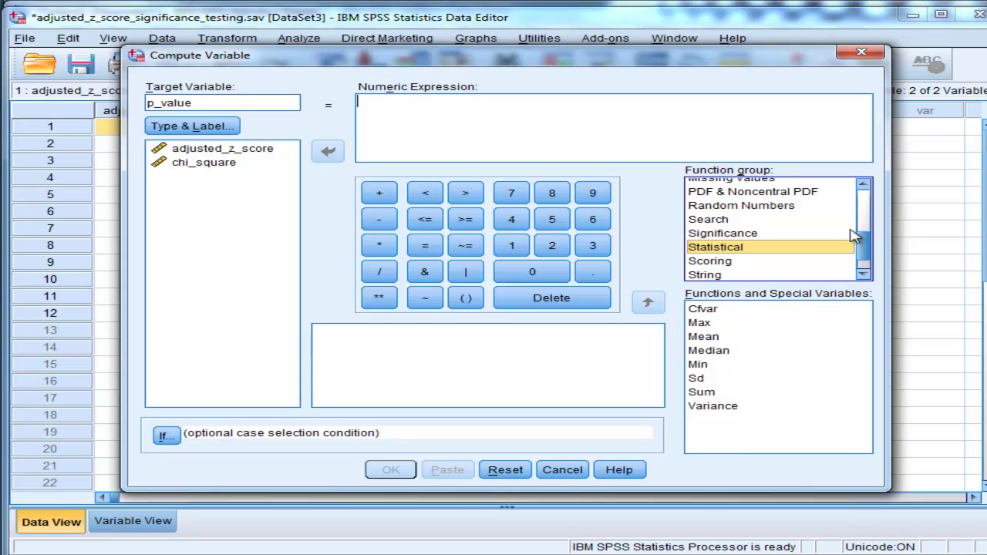
left_click(725, 233)
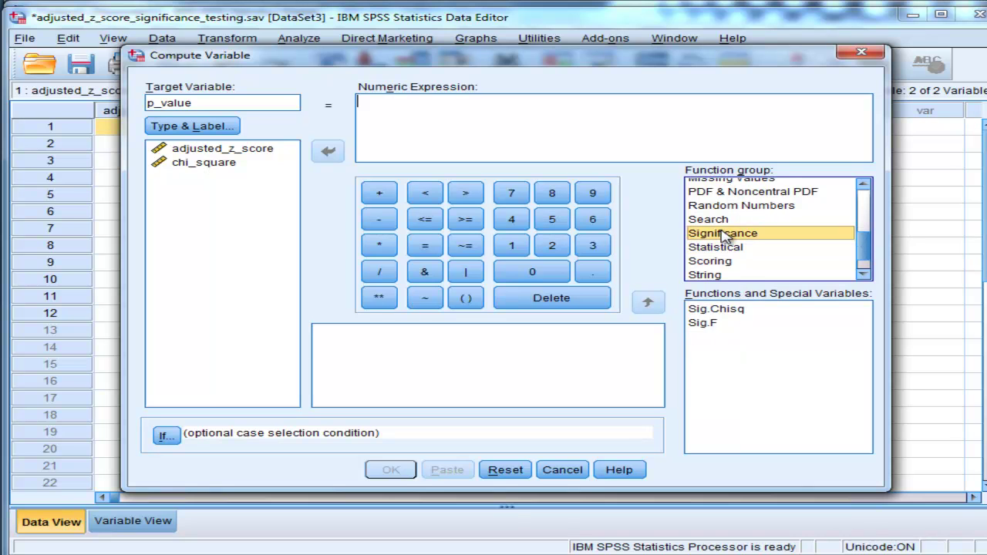
Compute p_value as SIG.CHISQ(chi_square, 1)
double_click(734, 310)
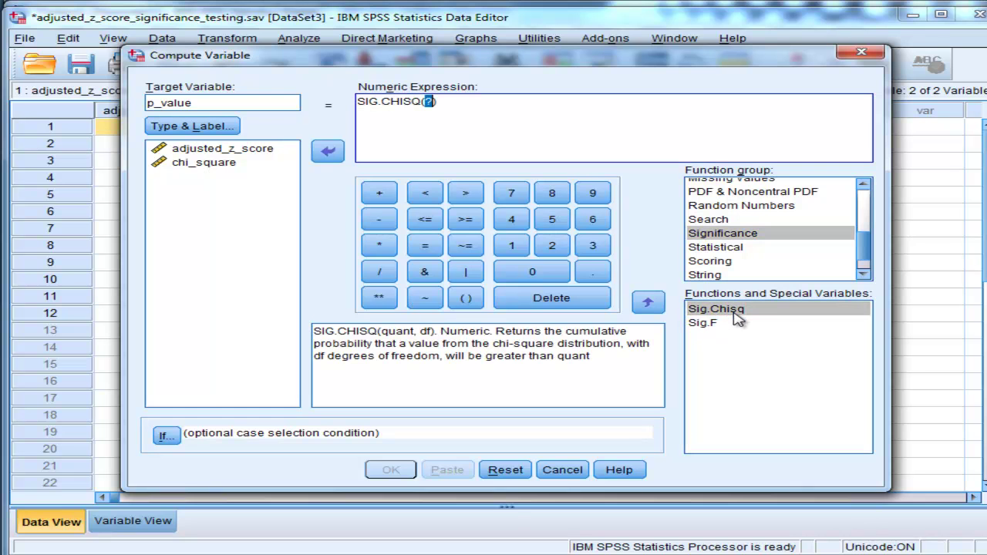
left_click(428, 102)
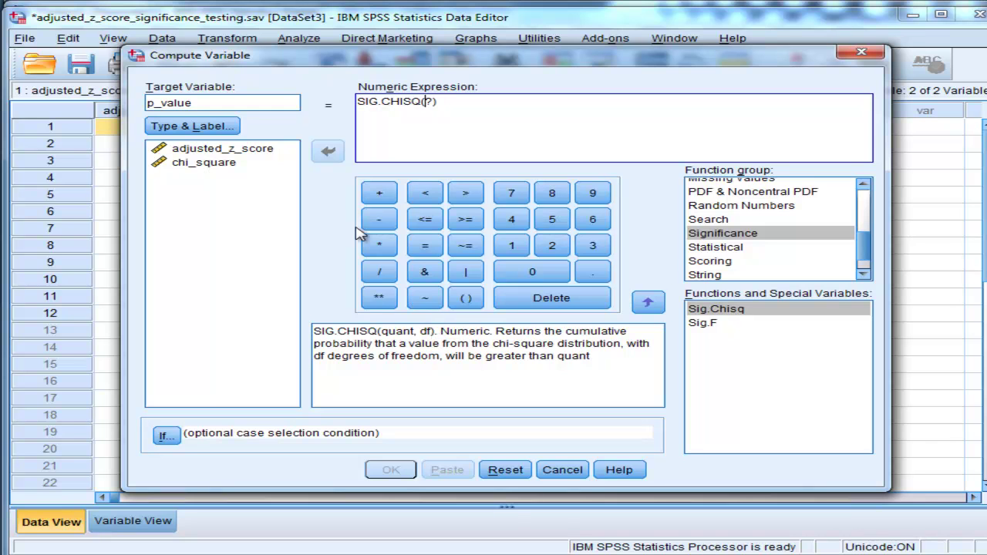
left_click(193, 165)
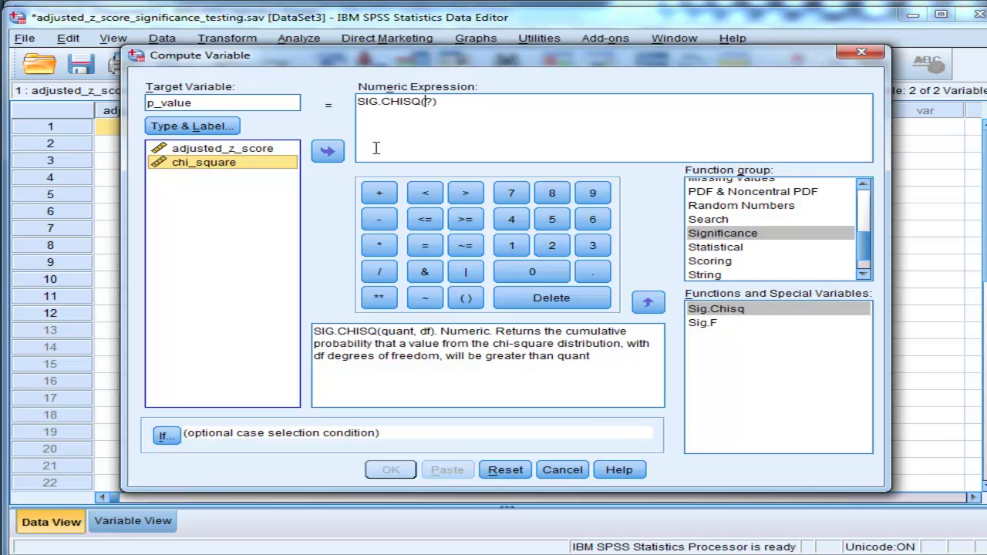
double_click(228, 169)
key("Delete")
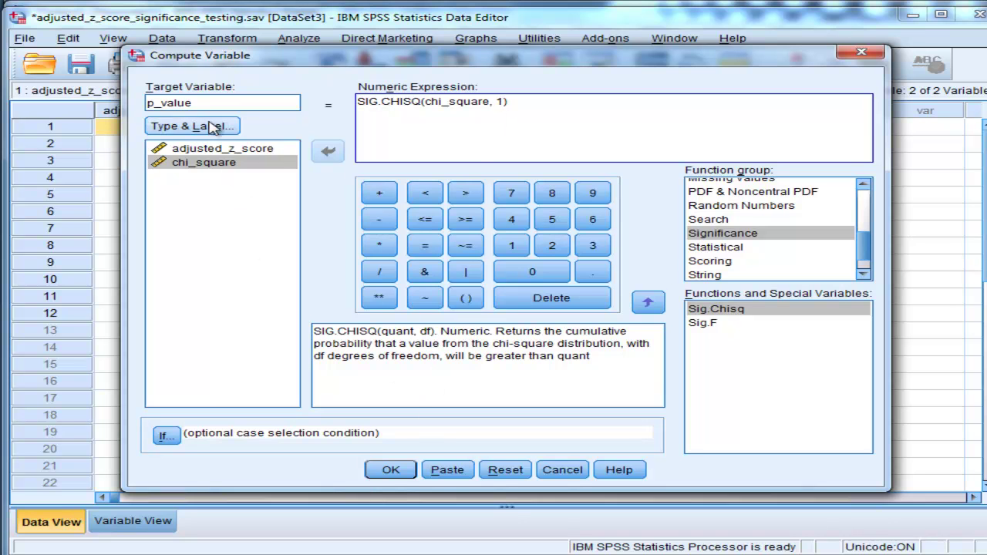
left_click(391, 470)
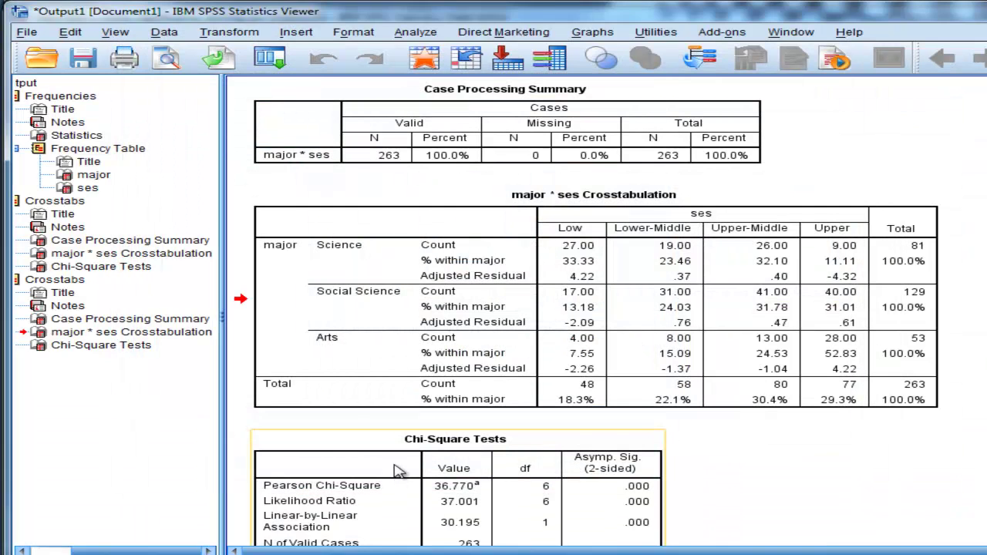
Compare row 1's p_value, chi_square and adjusted_z_score values in the Data Editor
left_click(85, 545)
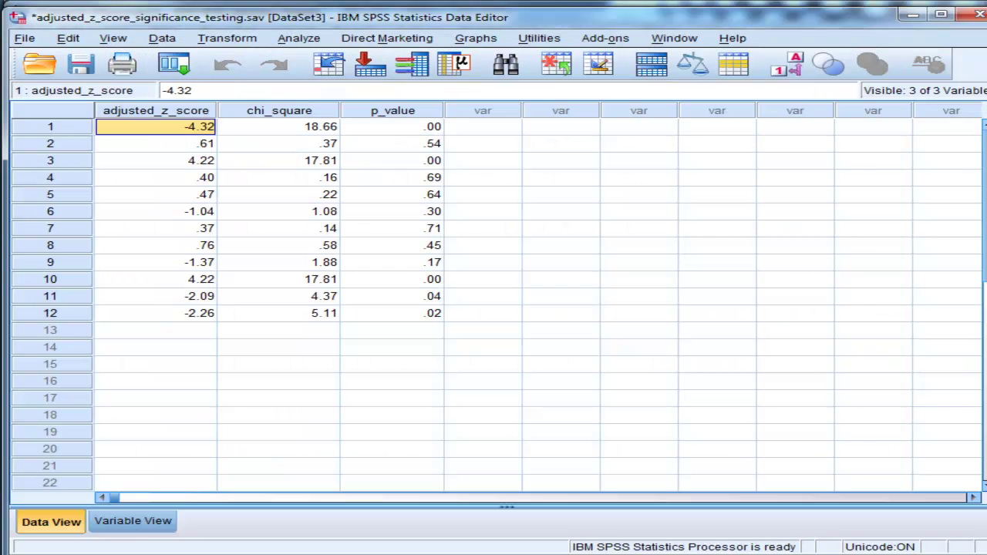
left_click(410, 125)
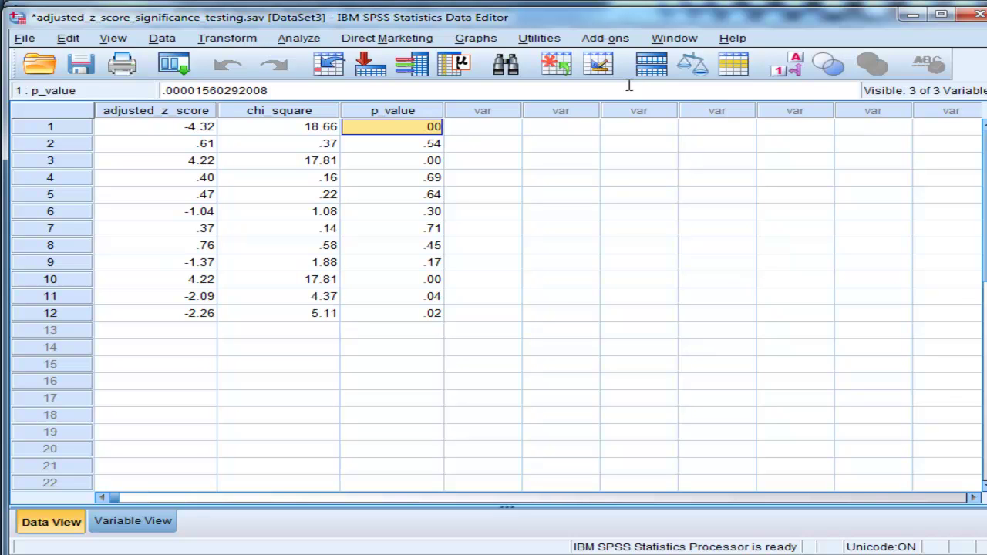
key("Left")
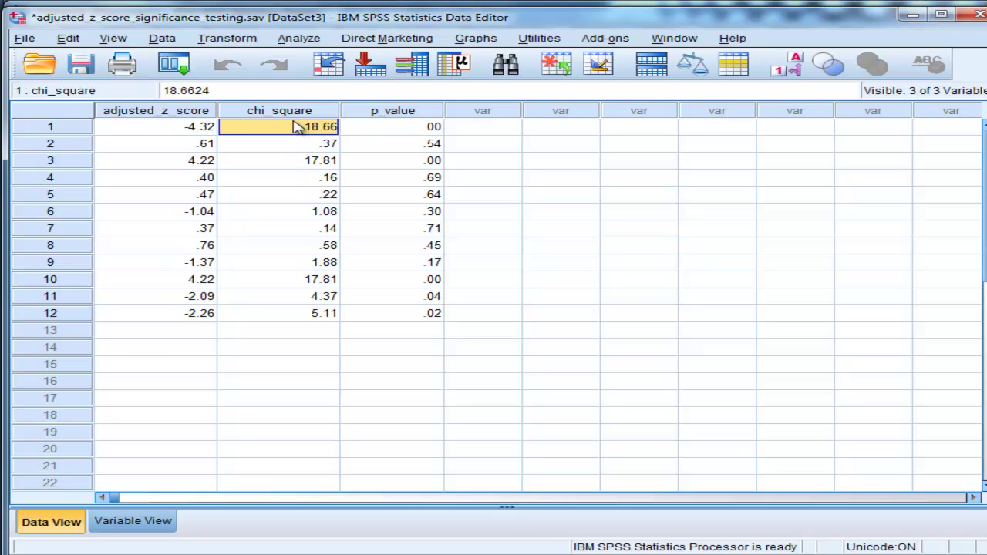
left_click(173, 132)
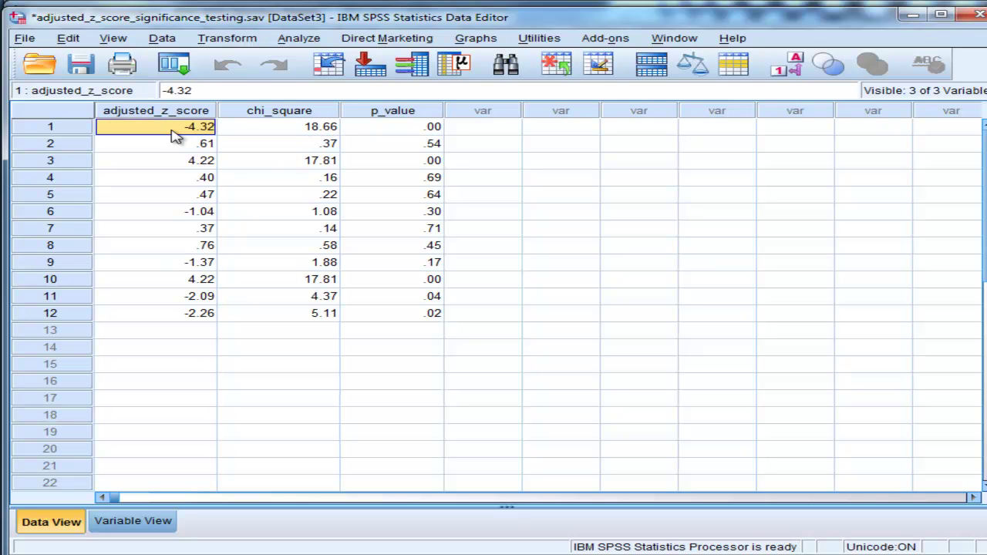
key("Right")
key("Right")
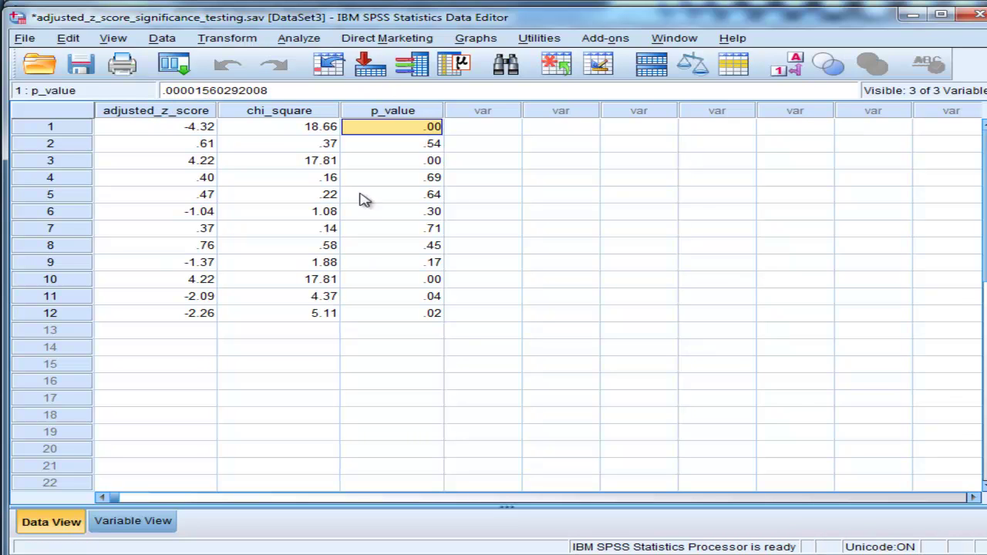
left_click(133, 522)
Set p_value to 5 decimals and check values like .00002 and .54186
left_click(415, 140)
left_click(410, 138)
left_click(409, 137)
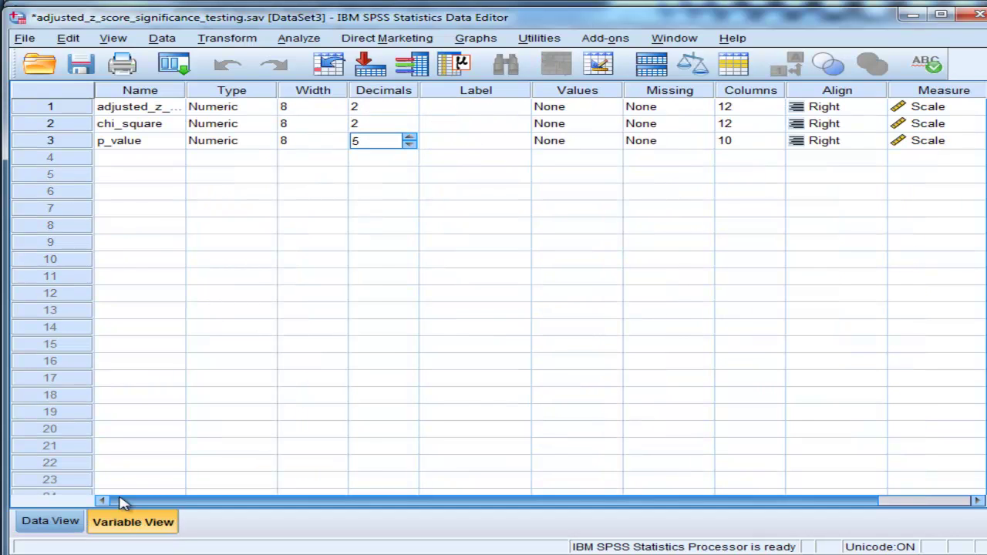
left_click(76, 521)
left_click(447, 129)
left_click(438, 133)
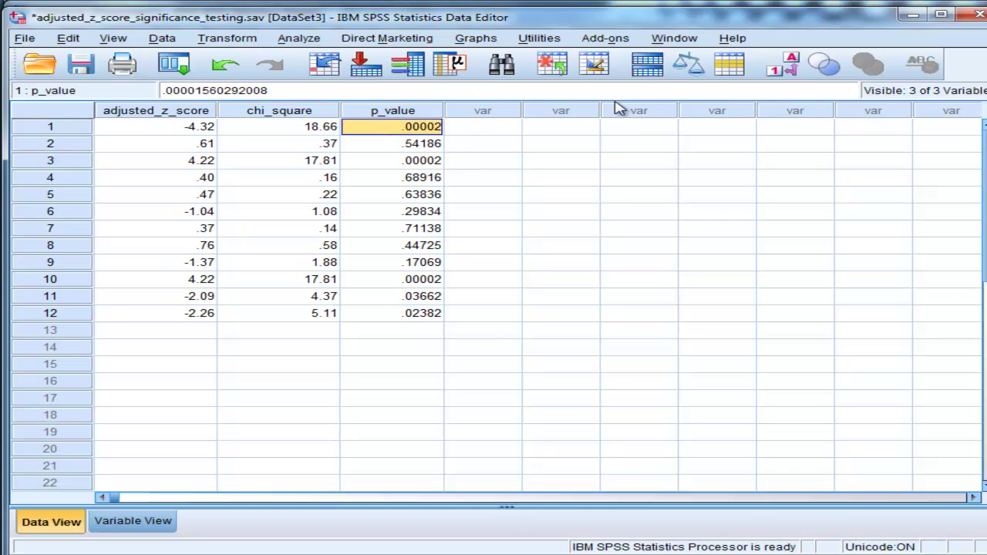
left_click(434, 144)
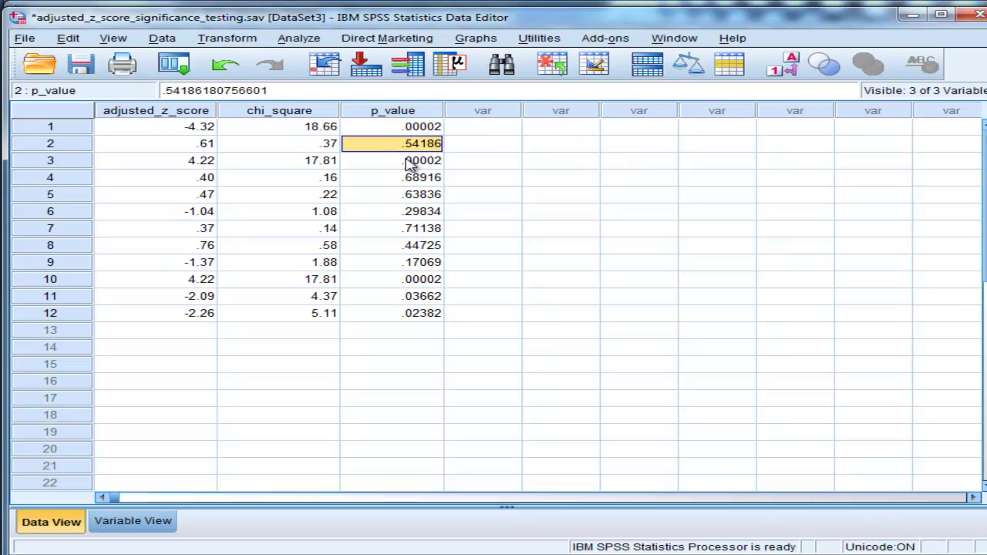
key("alt+Tab")
Compare p_value in rows 12, 10, 3 and 1 with the 0.0041666666666667 cutoff
left_click_drag(151, 64, 654, 94)
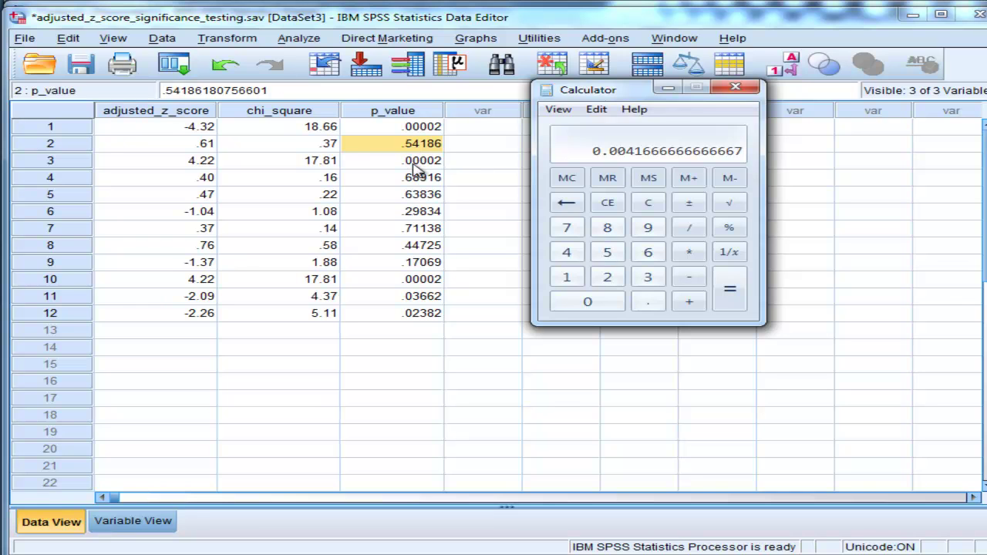
left_click(434, 284)
left_click(438, 312)
left_click(438, 280)
left_click(426, 162)
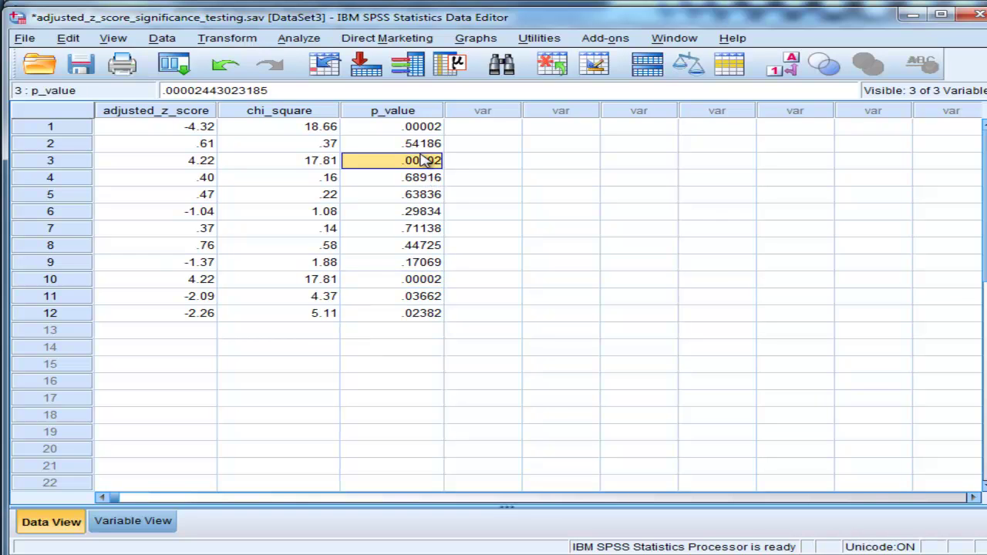
left_click(420, 131)
left_click(423, 161)
Select the p_value cells in rows 1–3, 4–9 and 10–12 to check their values
key("Up")
key("Up")
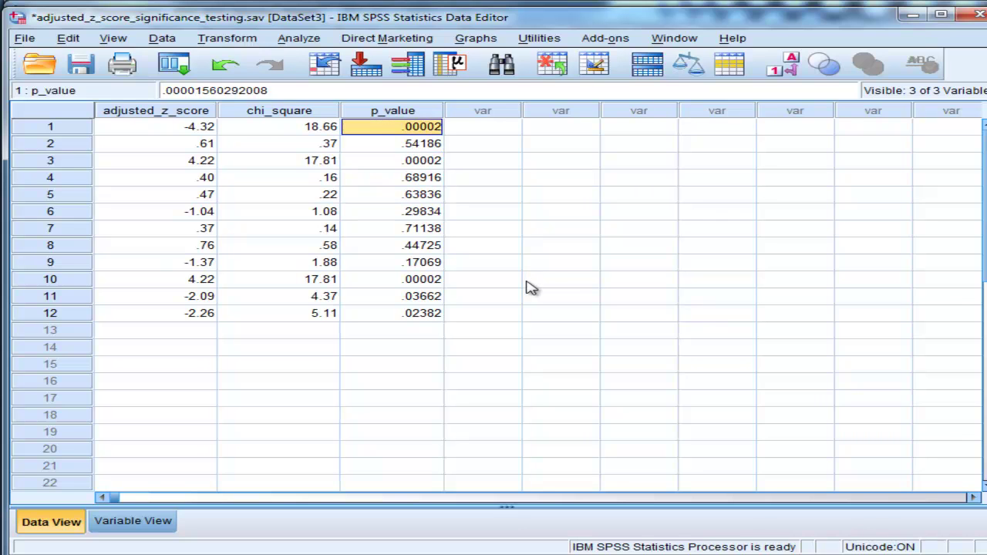
key("shift+Down")
key("shift+Down")
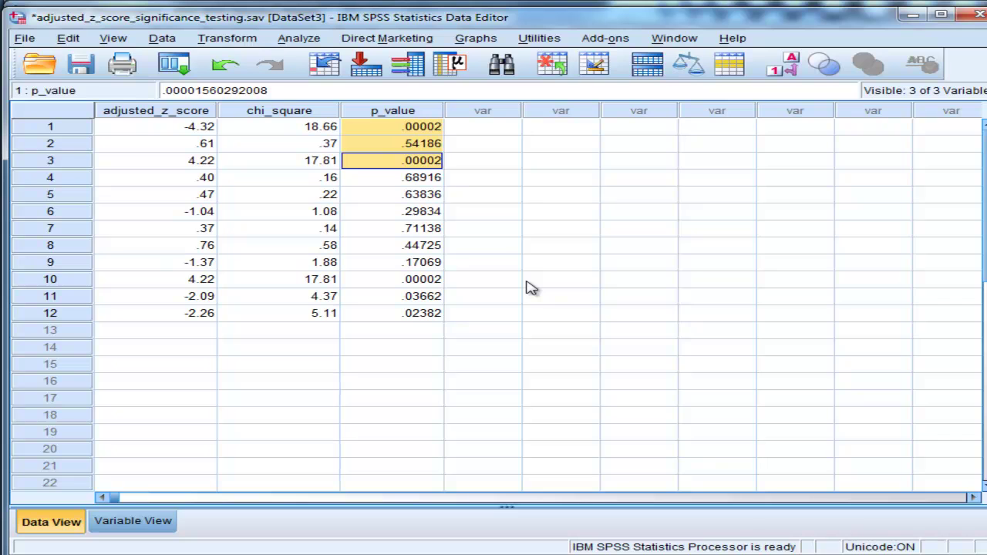
key("Down")
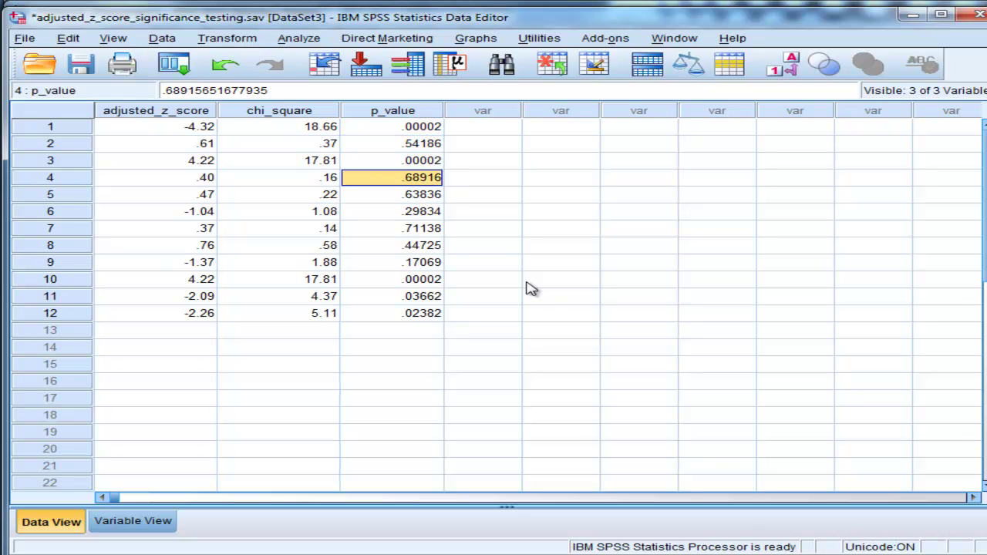
key("shift+Down")
key("shift+Down")
key("shift+Down")
key("shift+Down")
key("shift+Down")
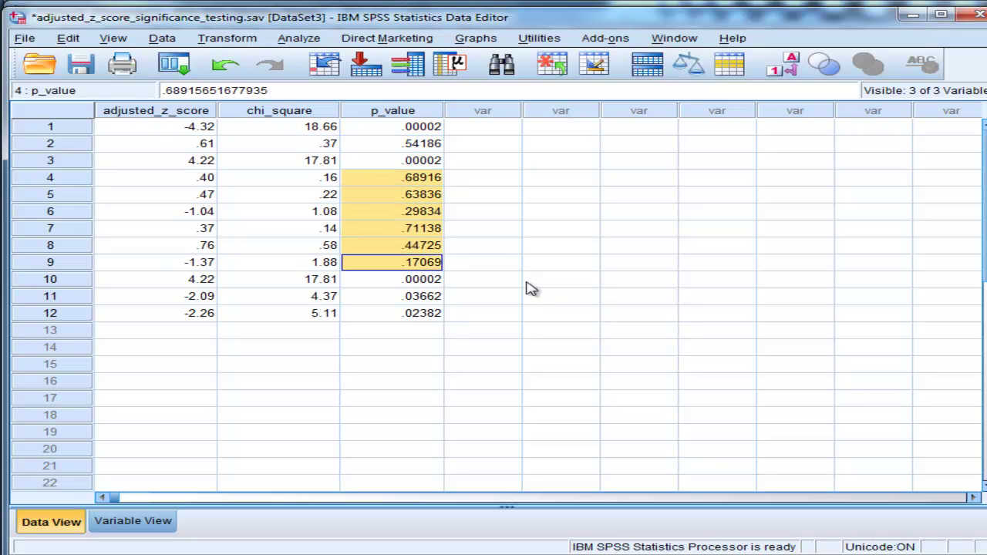
key("Down")
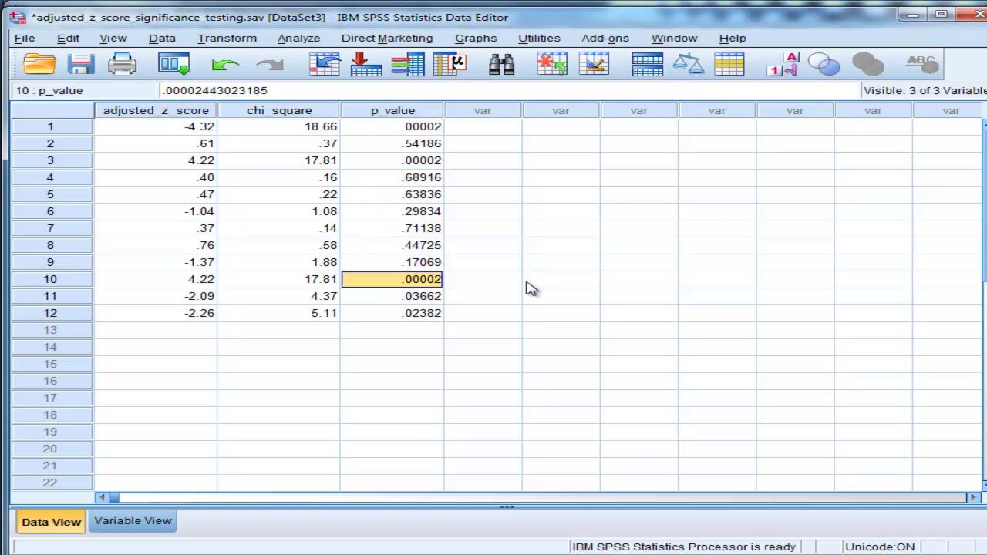
key("shift+Down")
key("shift+Down")
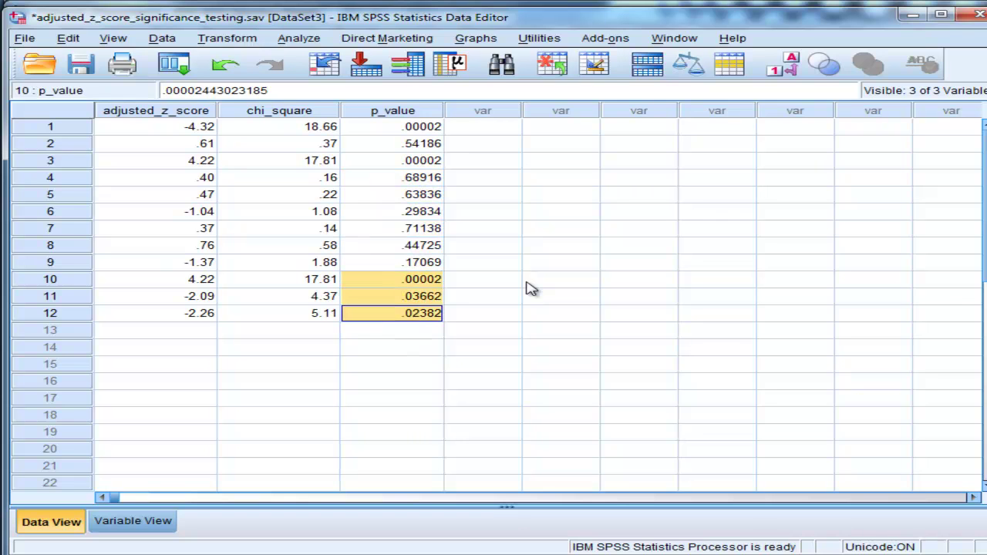
Return to the first p_value and bring up the Output1 Viewer with the crosstab results
left_click(434, 128)
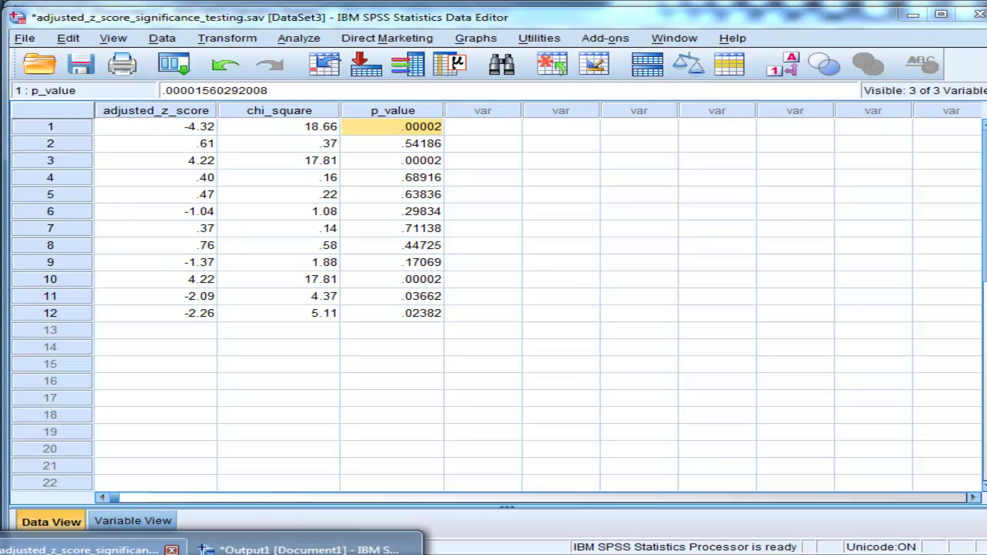
left_click(277, 546)
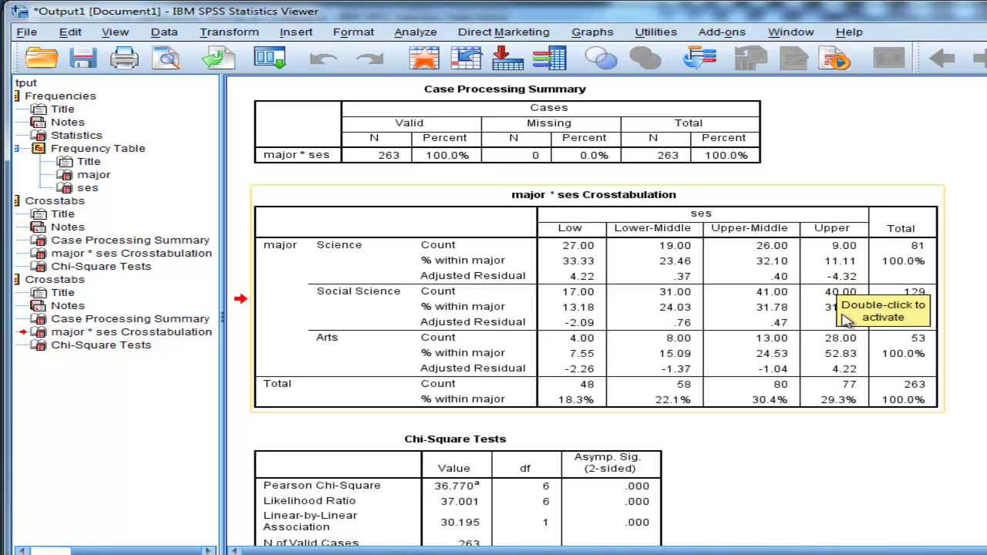
Compare the major * ses crosstabulation's adjusted residuals against the Chi-Square Tests table
left_click(846, 377)
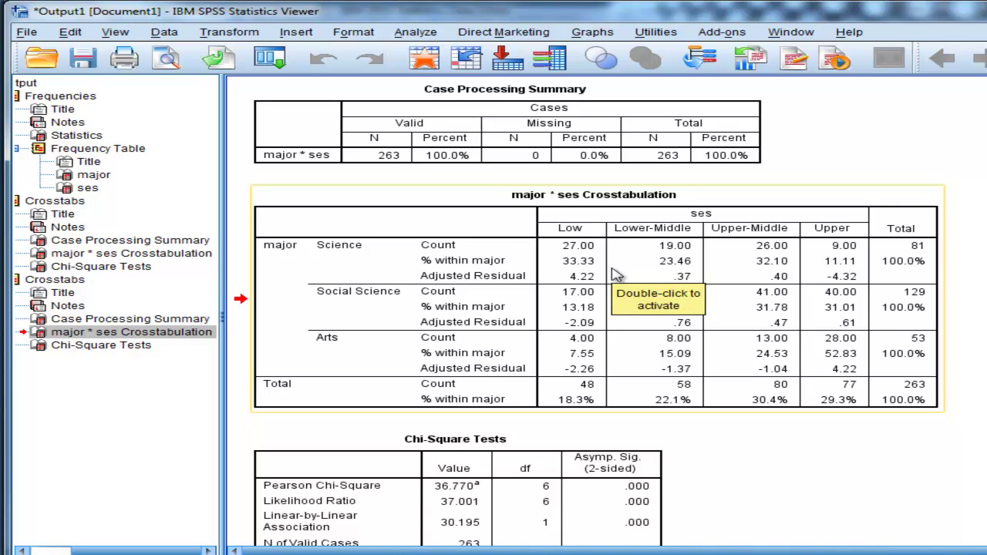
left_click(565, 465)
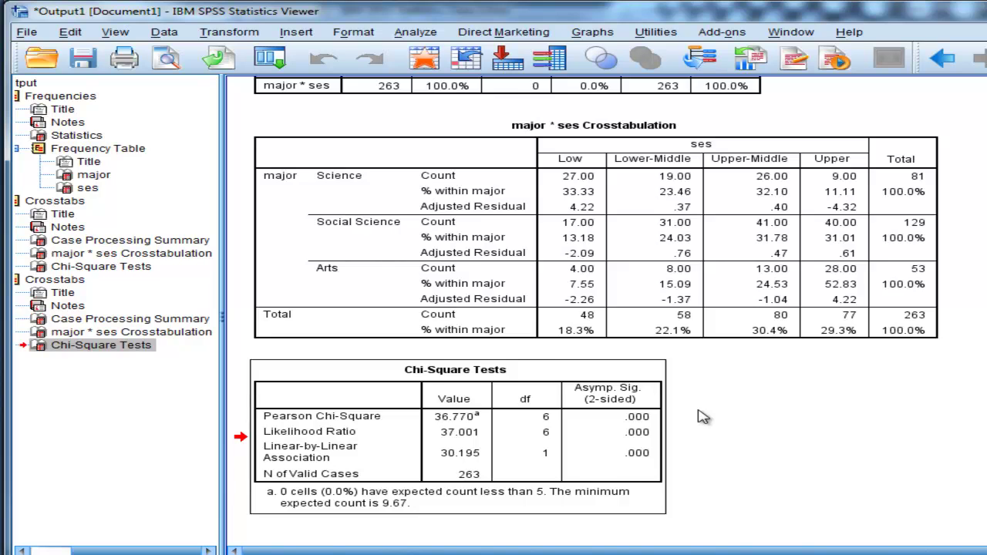
scroll(703, 417, "up", 2)
left_click(691, 349)
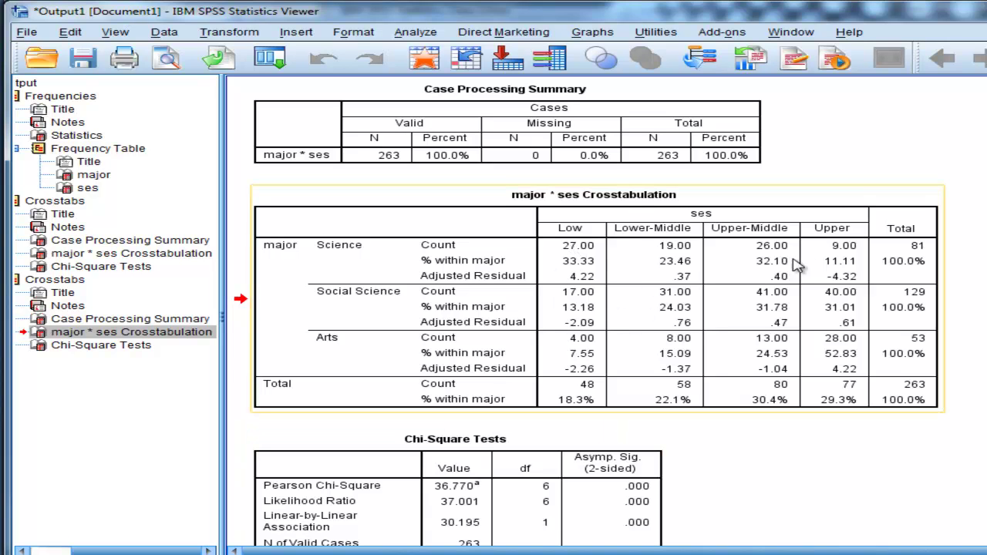
left_click(745, 322)
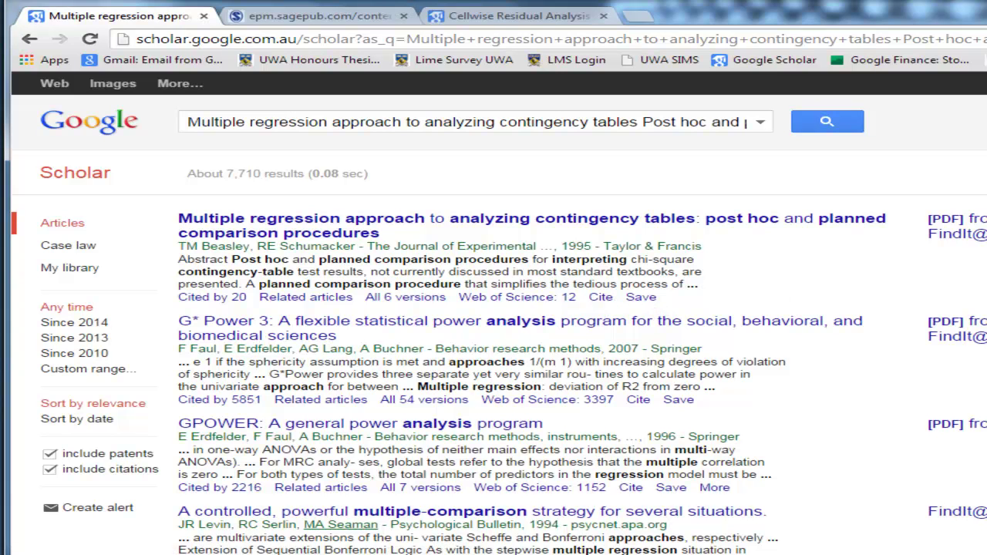
Show the first paper's citation formats and select its APA citation
left_click(600, 297)
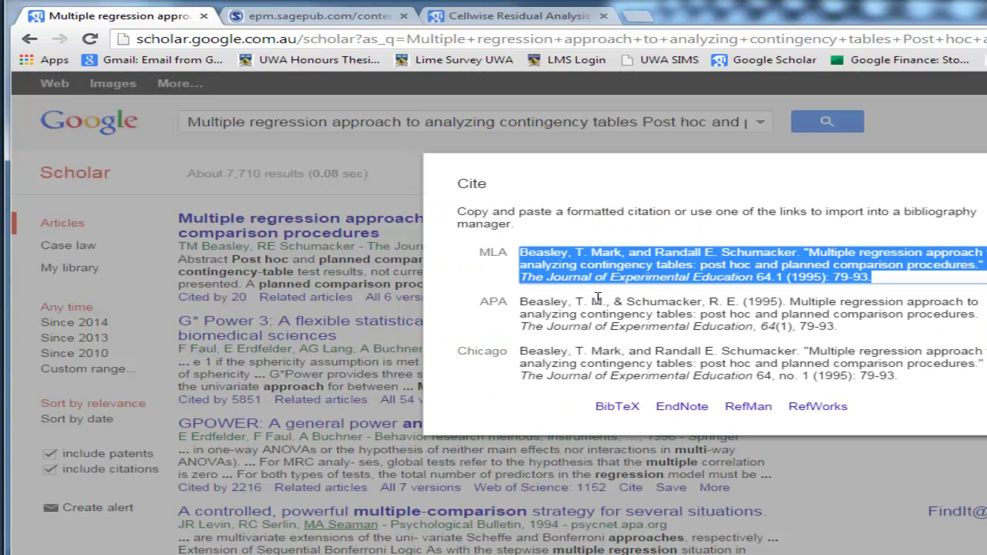
left_click(600, 306)
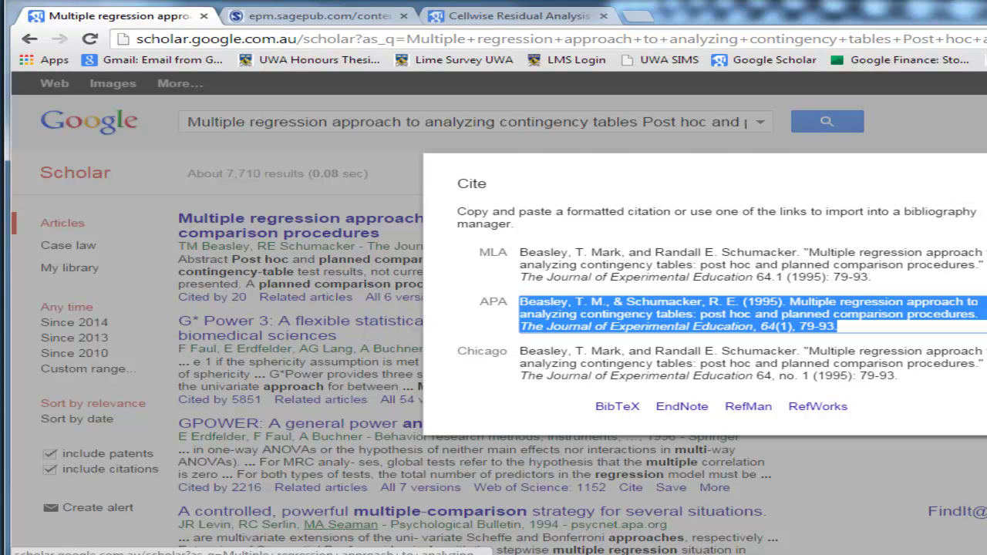
key("Escape")
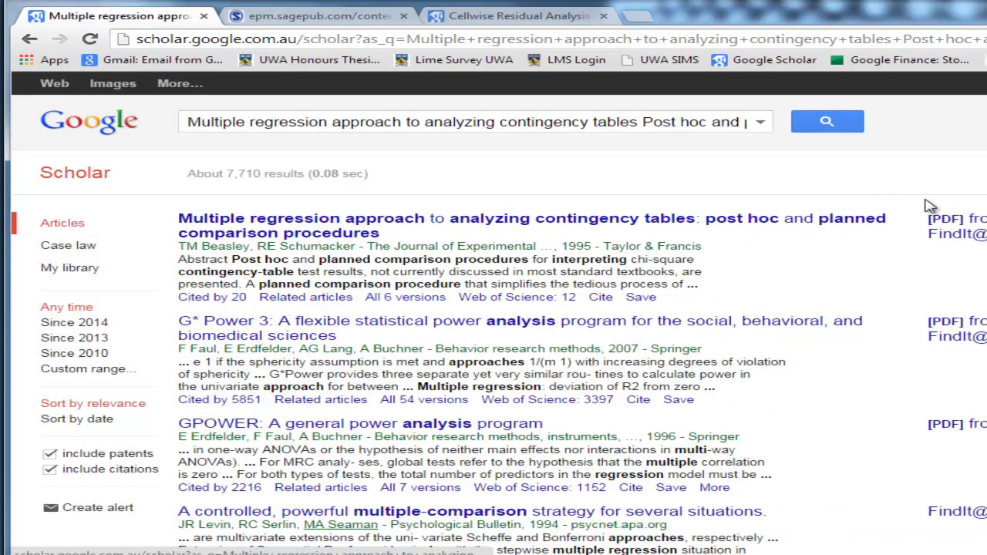
left_click(601, 298)
left_click(592, 311)
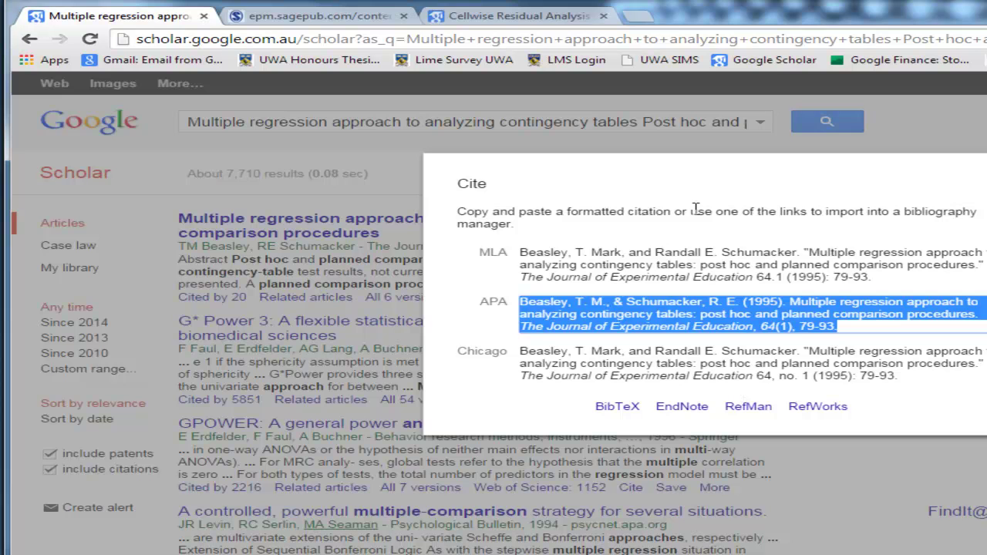
left_click(682, 179)
left_click(537, 139)
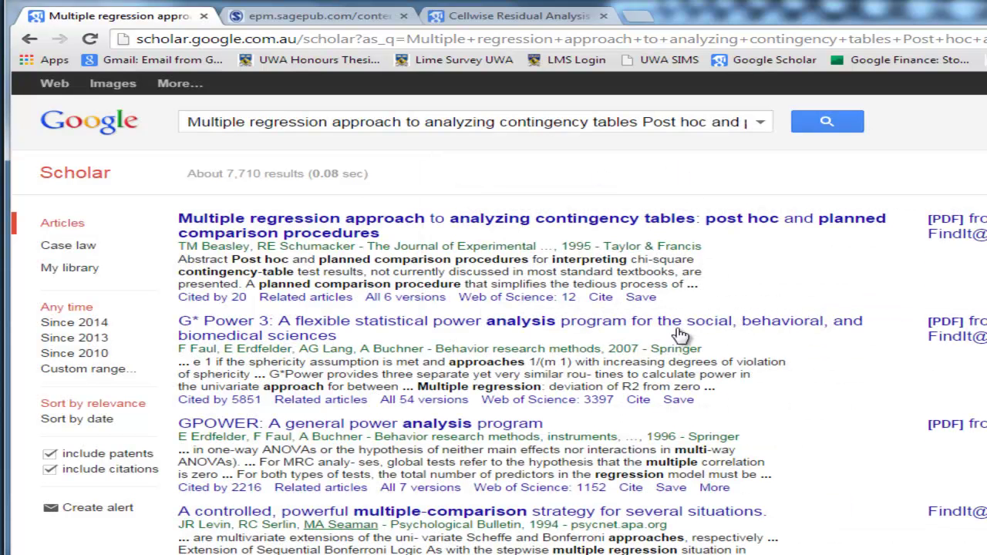
Reselect the APA citation, close the window, and go to the Cellwise Residual Analysis results
left_click(601, 301)
left_click(615, 323)
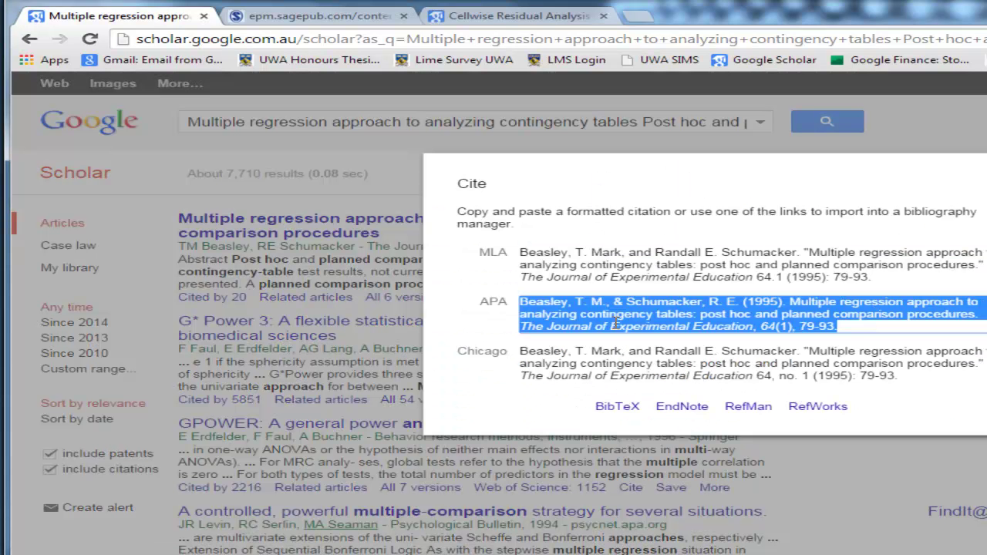
left_click(595, 266)
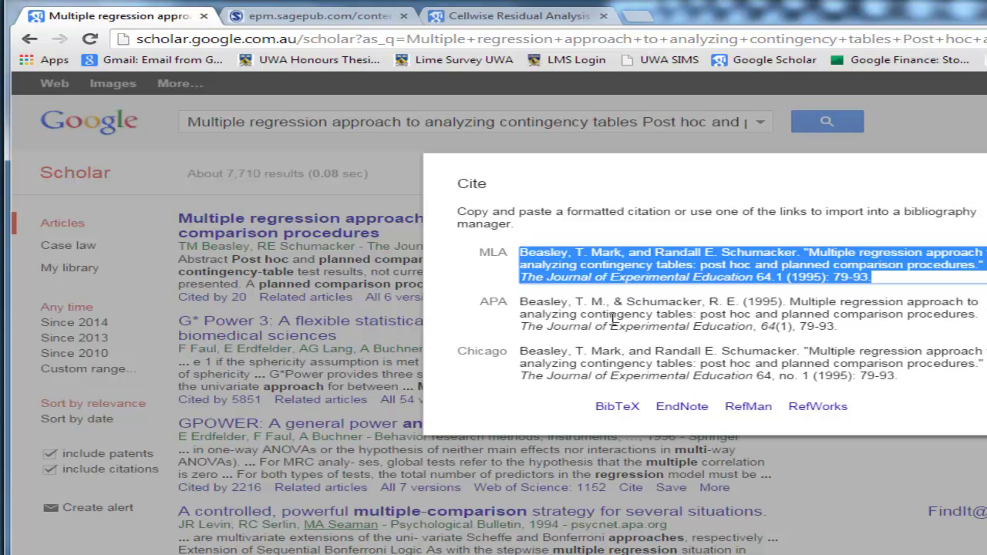
left_click(616, 324)
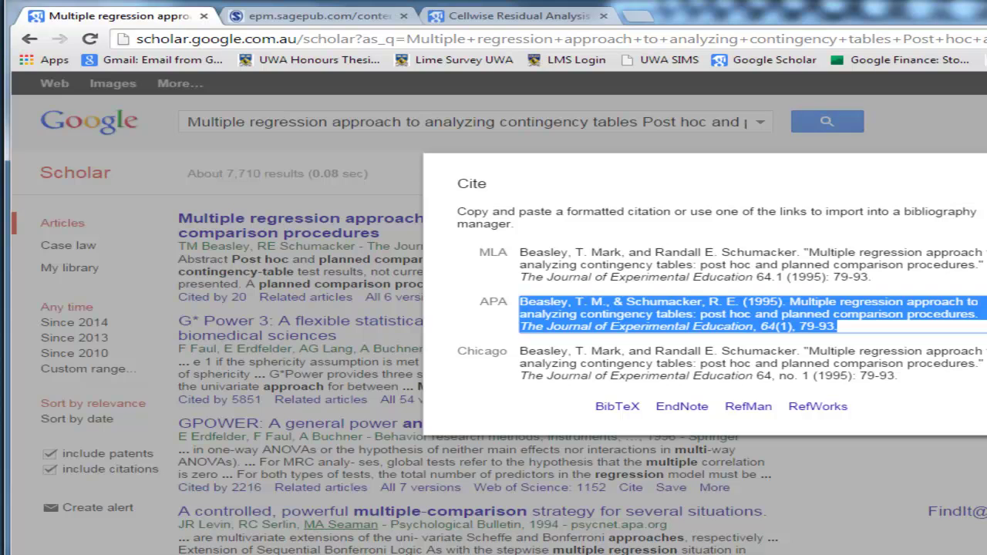
key("Escape")
left_click(482, 17)
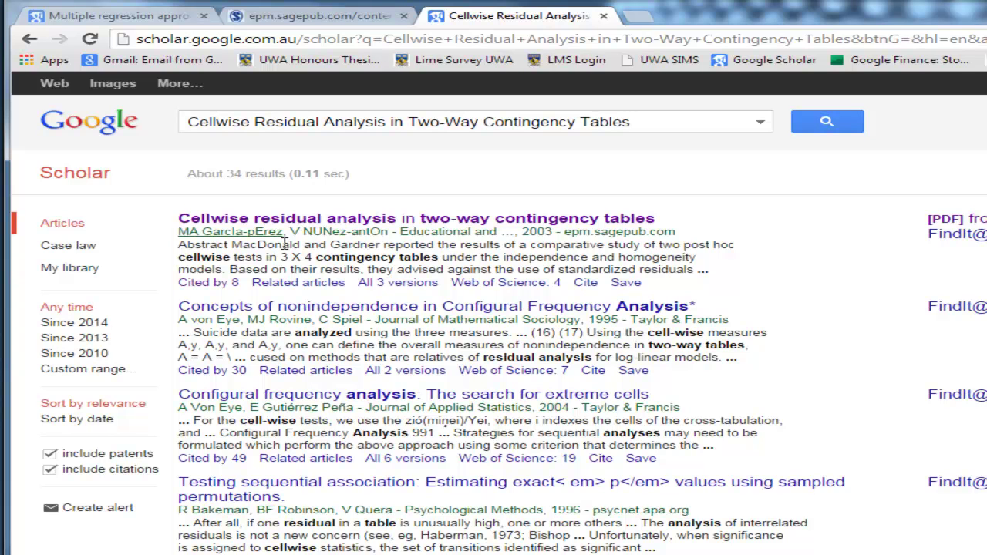
Show the 2003 cellwise residual analysis article's citation formats and select its APA citation
left_click(586, 285)
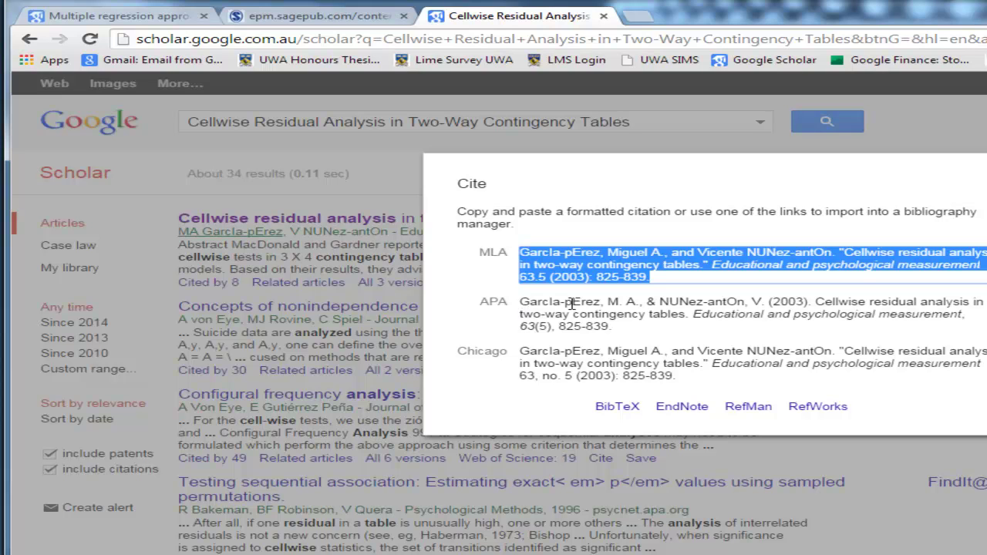
left_click(840, 306)
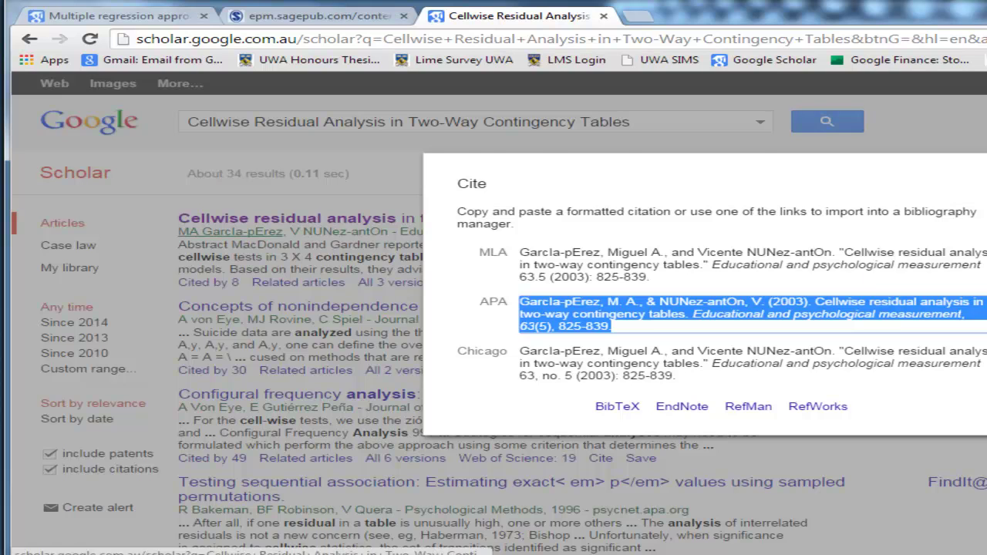